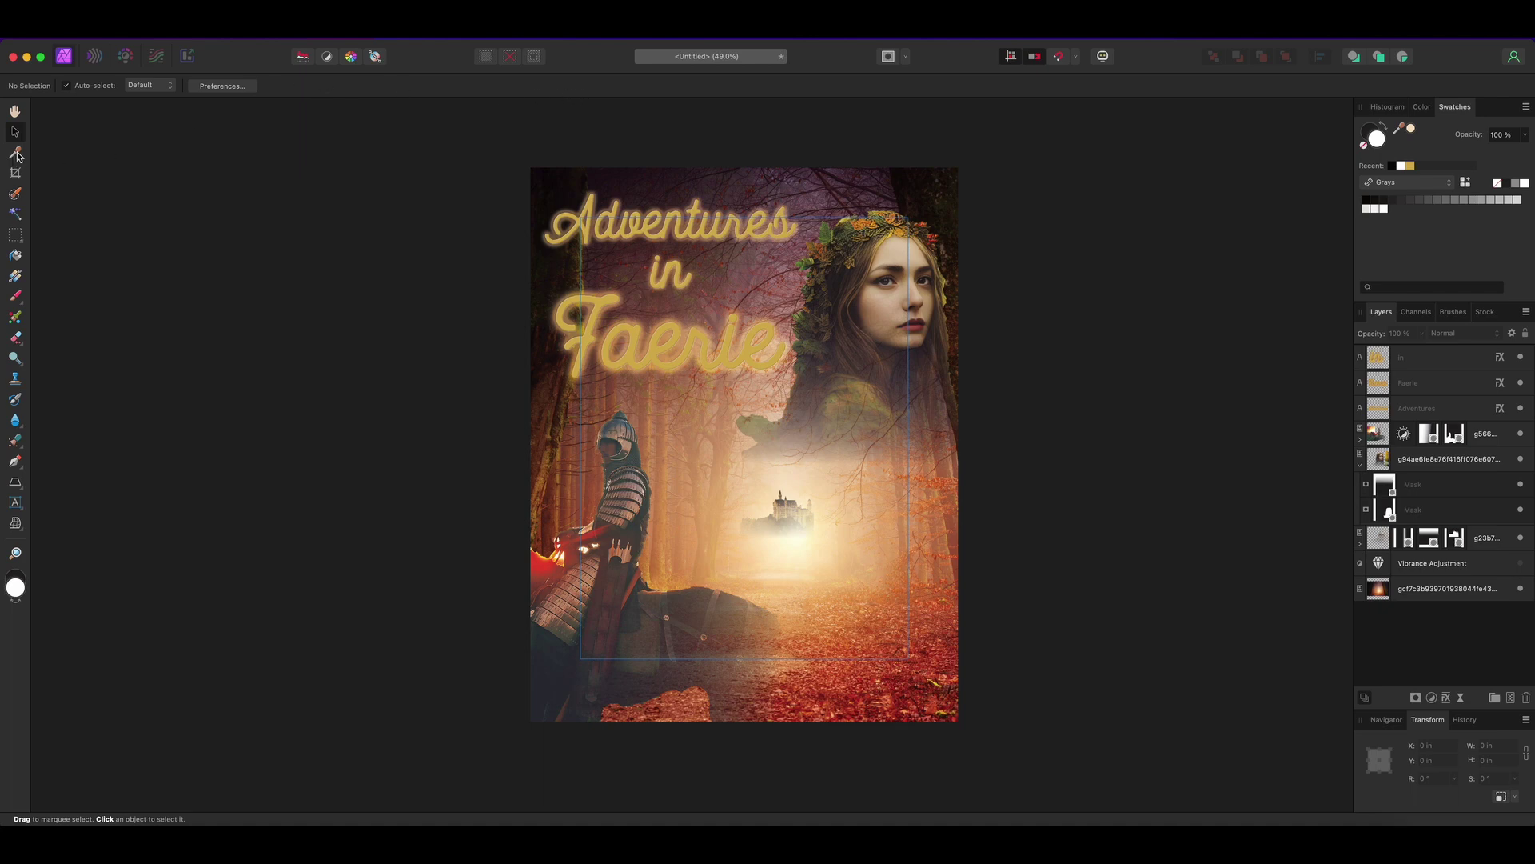
Try the Color Picker and Selection Brush tools, return to Move, and pan the cover right
{"action": "left_click", "coordinate": [15, 153]}
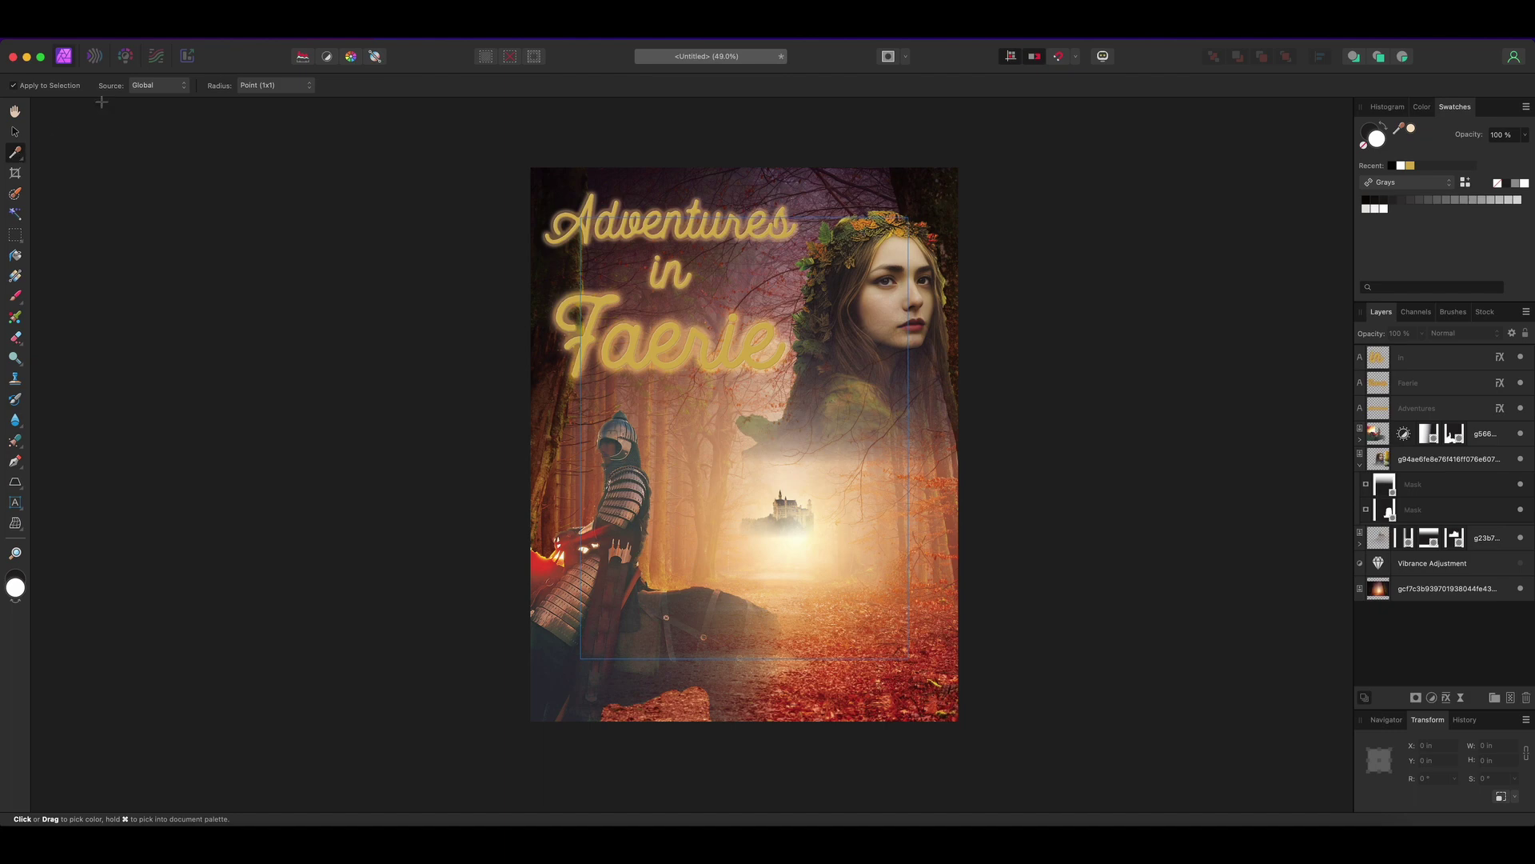
{"action": "left_click", "coordinate": [14, 195]}
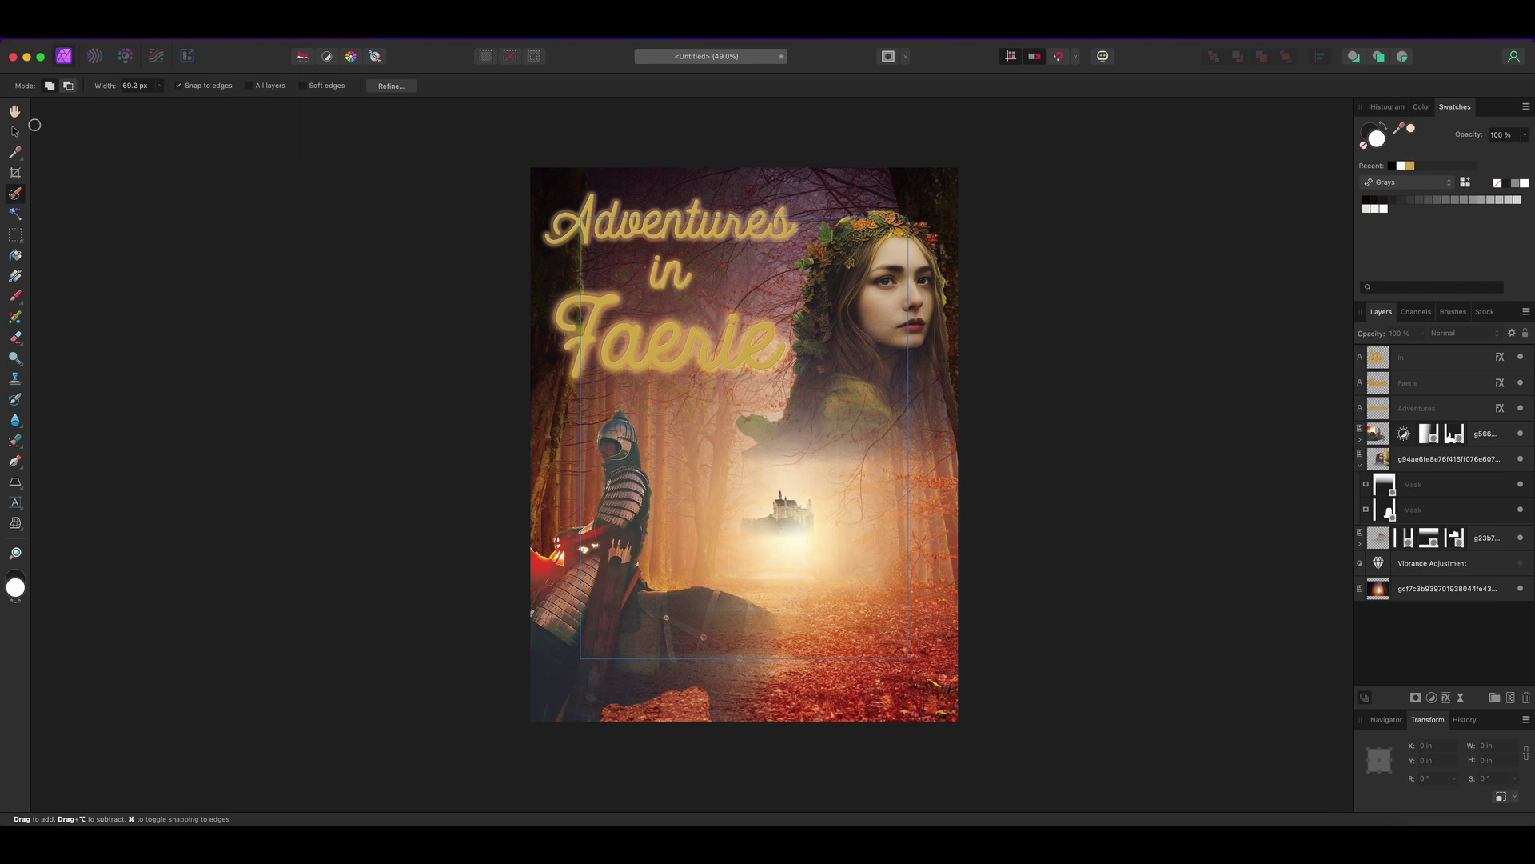
{"action": "left_click", "coordinate": [16, 133]}
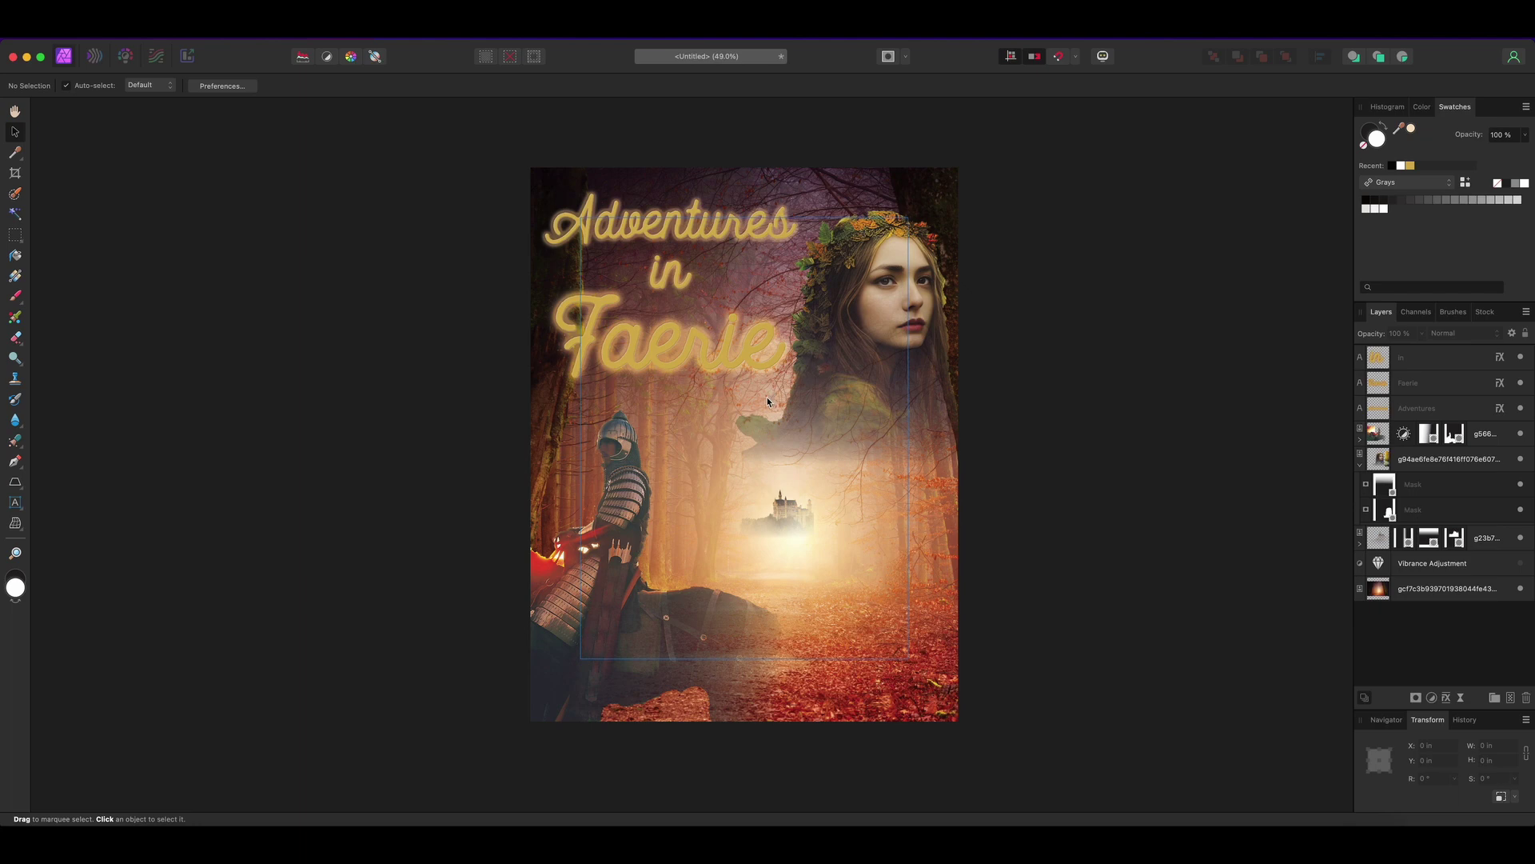
{"action": "scroll", "coordinate": [761, 402], "scroll_direction": "down", "scroll_amount": 2}
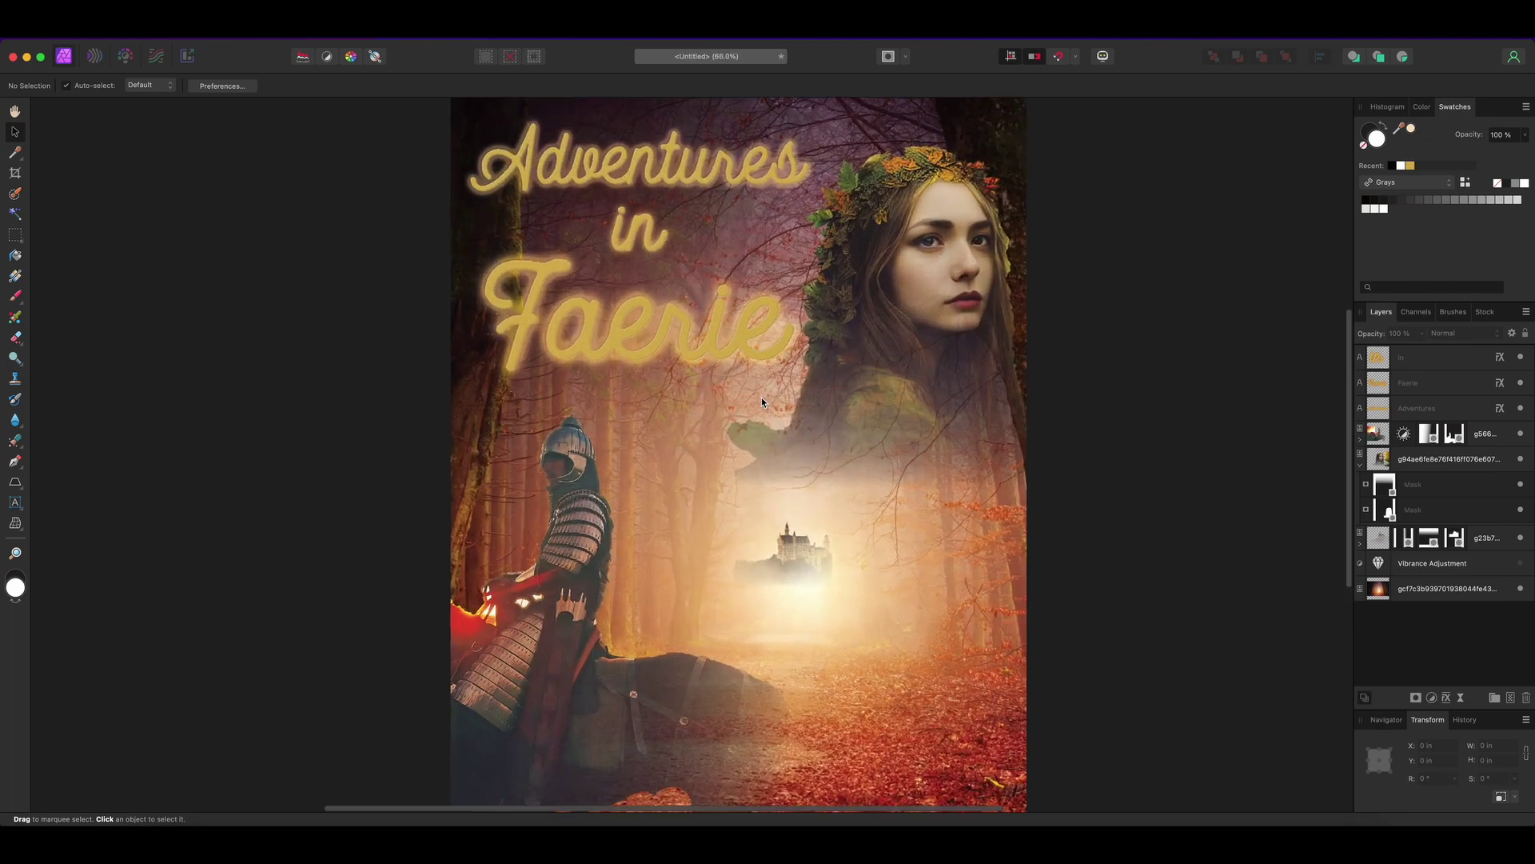
{"action": "scroll", "coordinate": [761, 396], "scroll_direction": "down", "scroll_amount": 2}
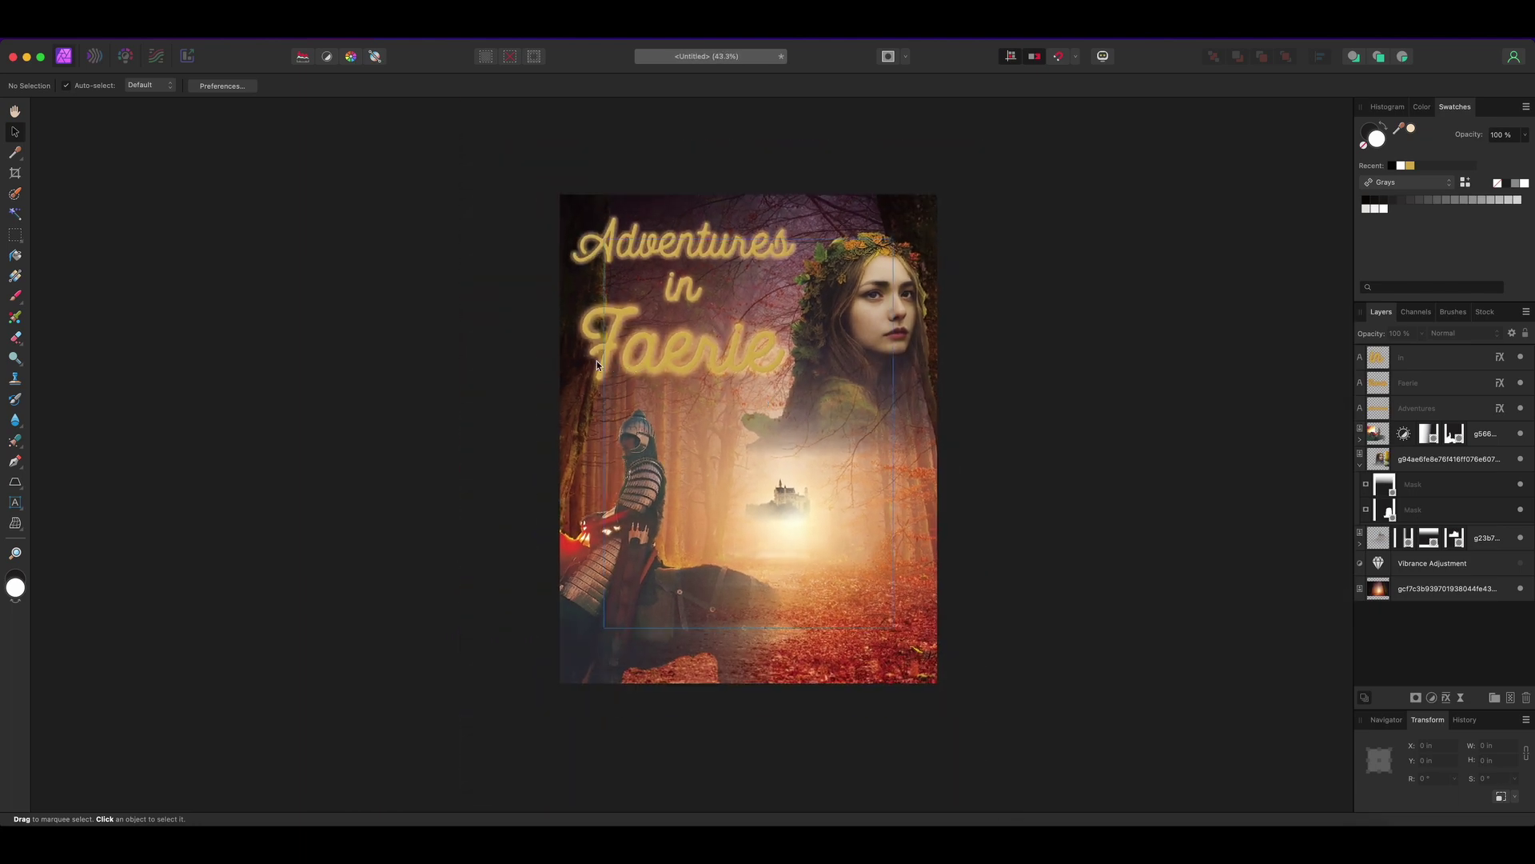
{"action": "mouse_move", "coordinate": [480, 365]}
{"action": "left_mouse_down"}
{"action": "mouse_move", "coordinate": [658, 346]}
{"action": "mouse_move", "coordinate": [431, 367]}
{"action": "mouse_move", "coordinate": [592, 379]}
{"action": "mouse_move", "coordinate": [367, 349]}
{"action": "mouse_move", "coordinate": [473, 357]}
{"action": "mouse_move", "coordinate": [451, 360]}
{"action": "left_mouse_up"}
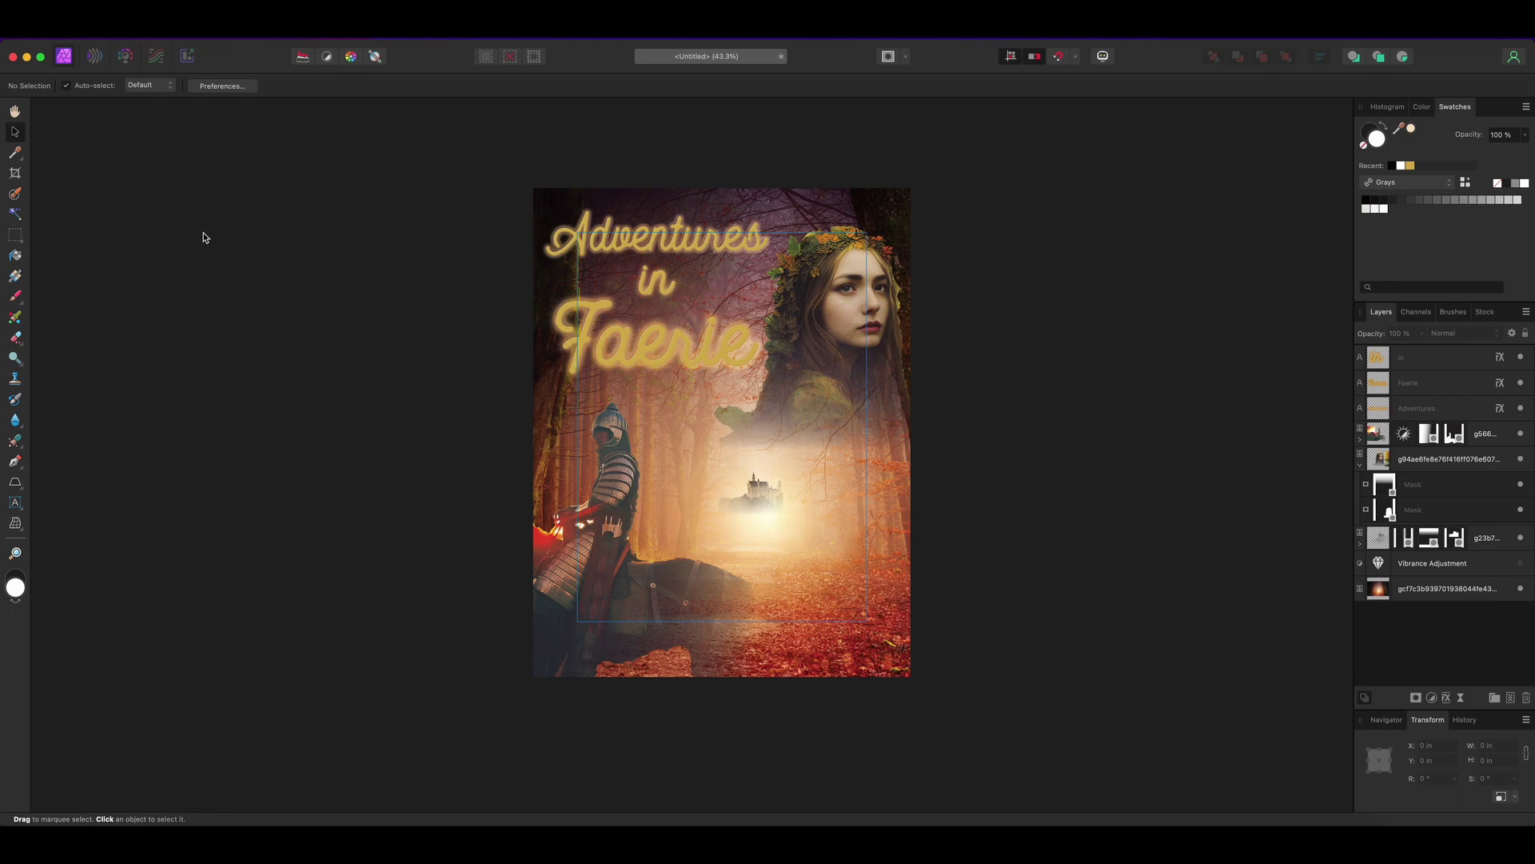
Select the Adventures title and the forest background, deselect, and toggle the title's visibility off and on
{"action": "left_click", "coordinate": [642, 235]}
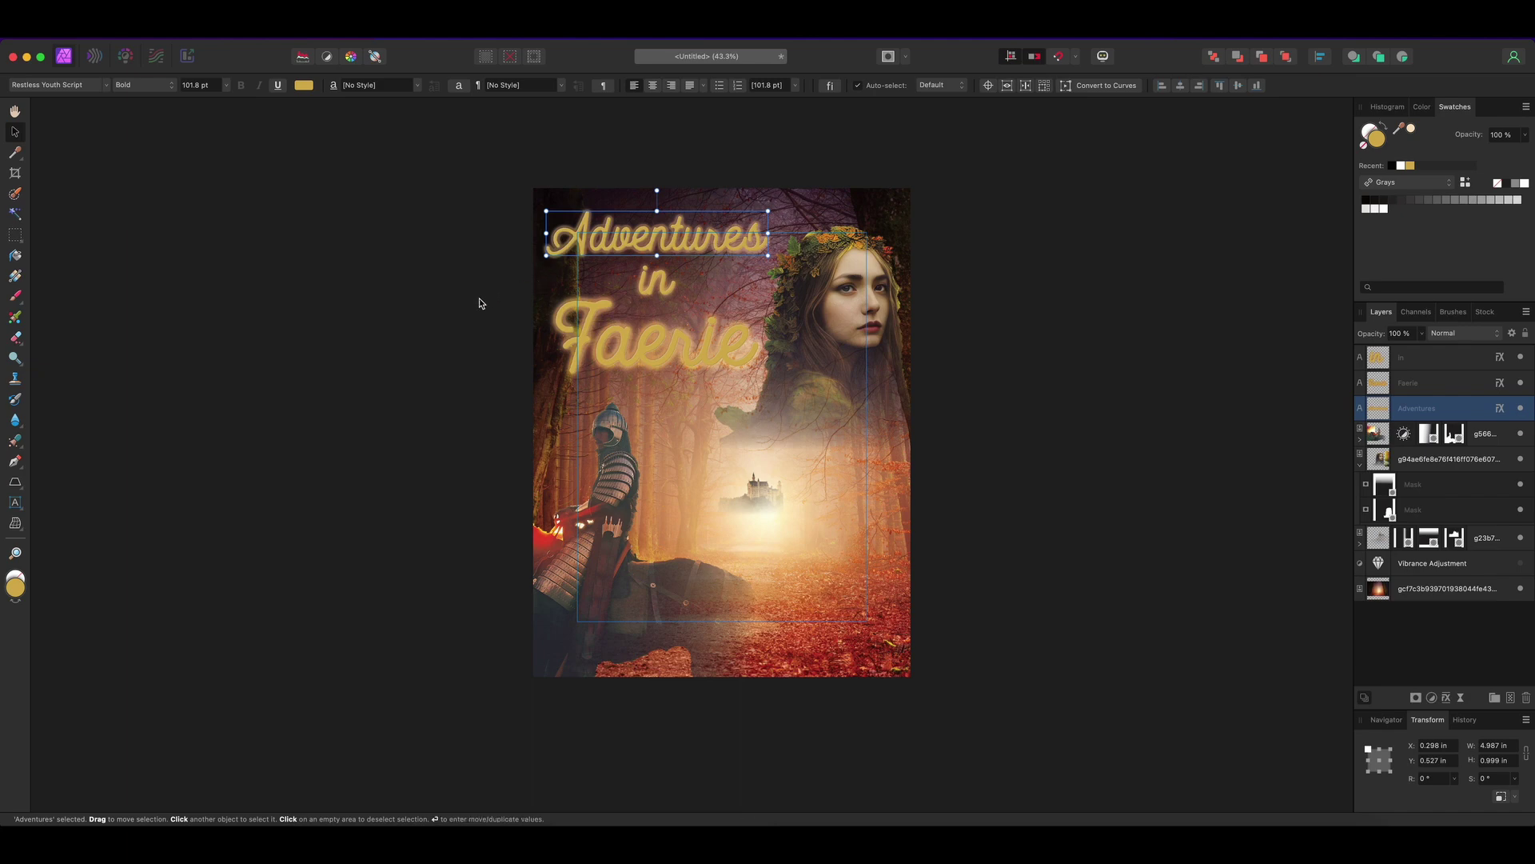
{"action": "left_click", "coordinate": [455, 305]}
{"action": "left_click", "coordinate": [318, 279]}
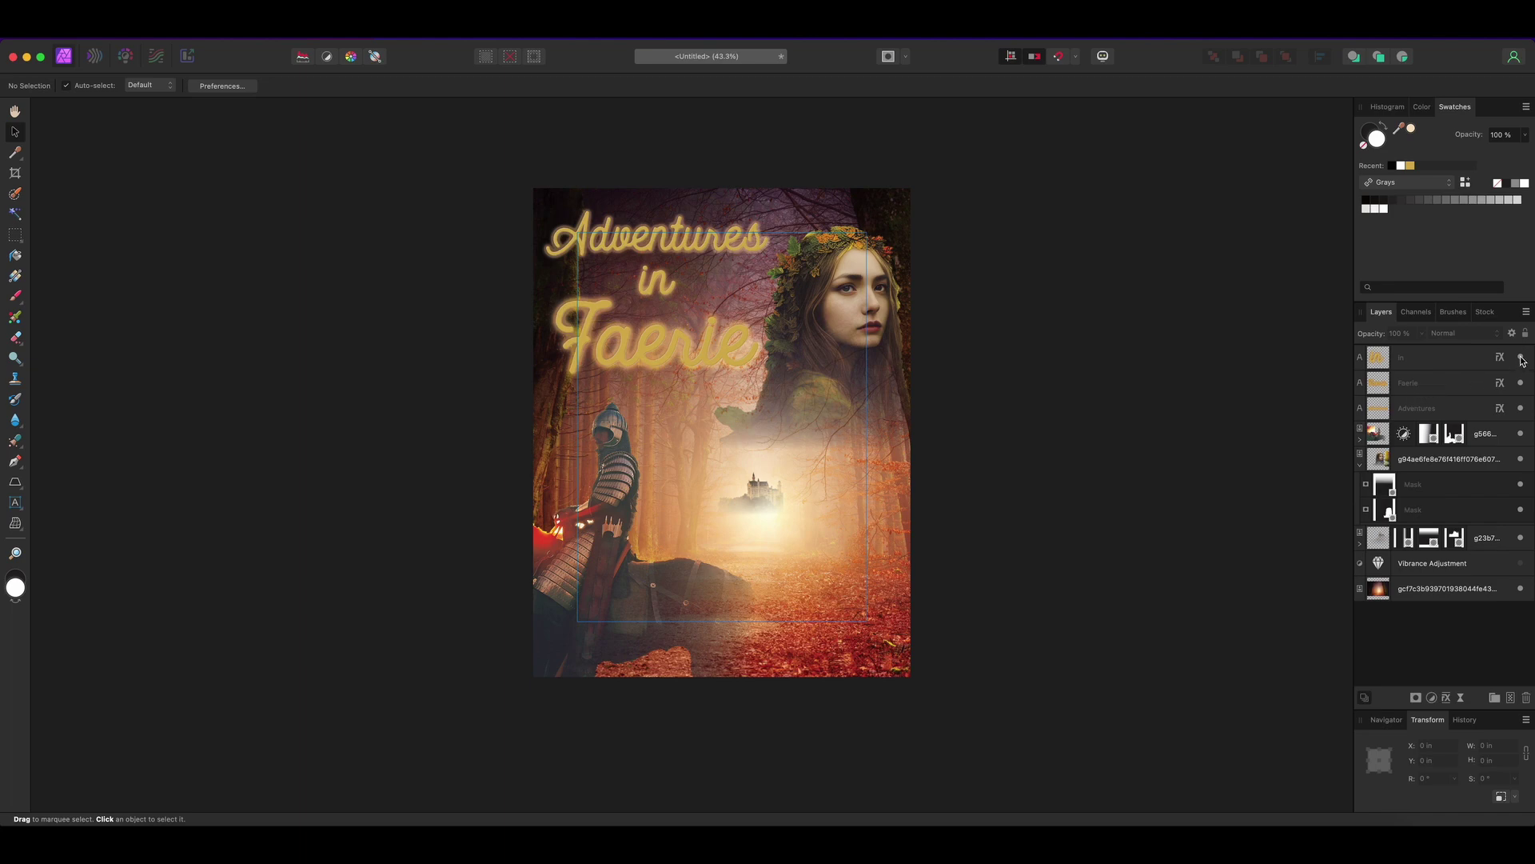
{"action": "left_click", "coordinate": [1521, 409]}
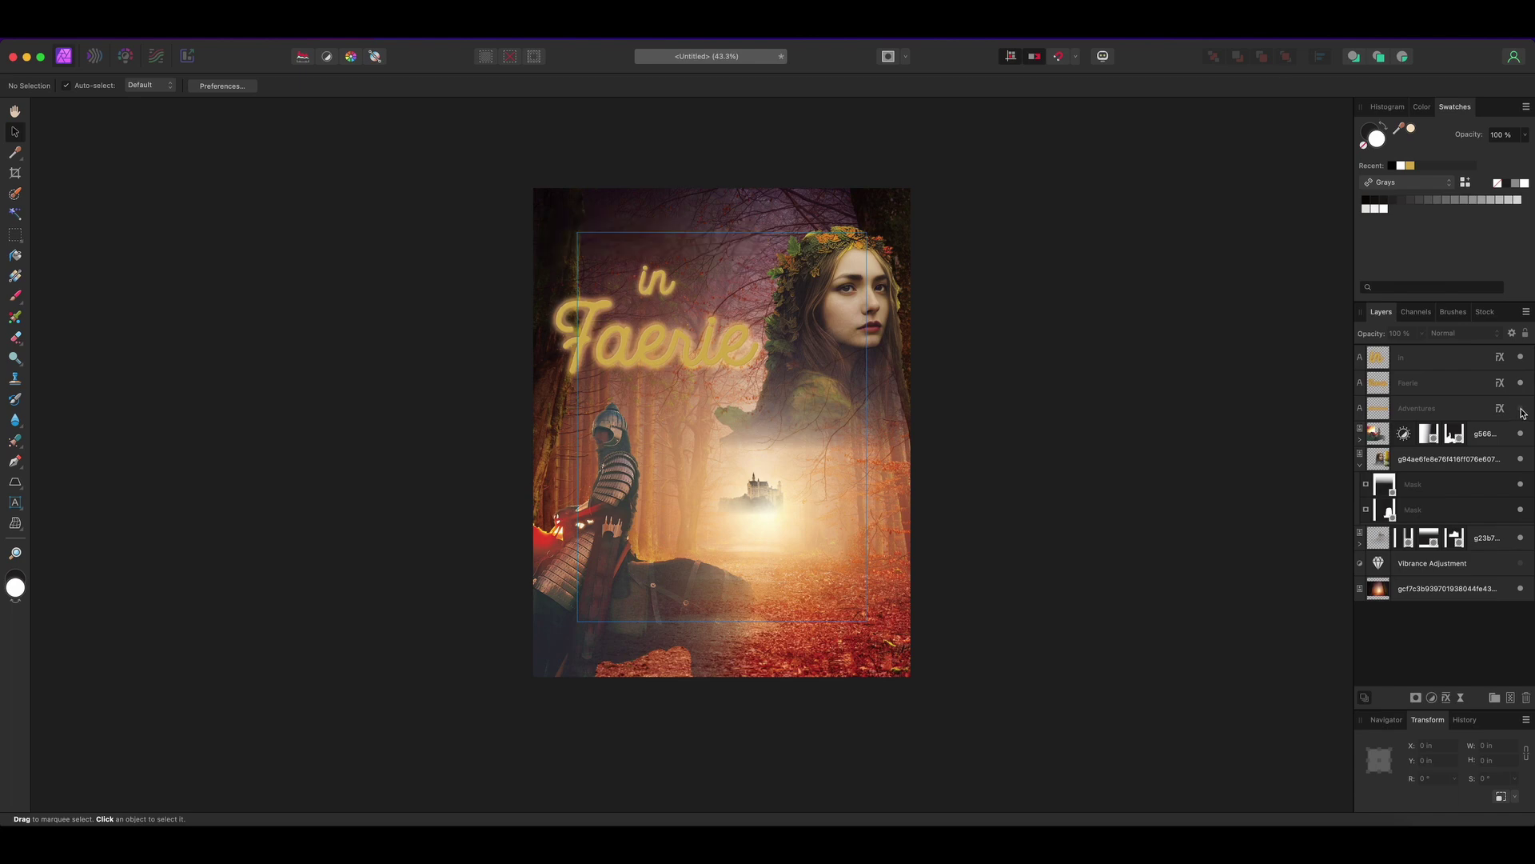
{"action": "left_click", "coordinate": [1521, 409]}
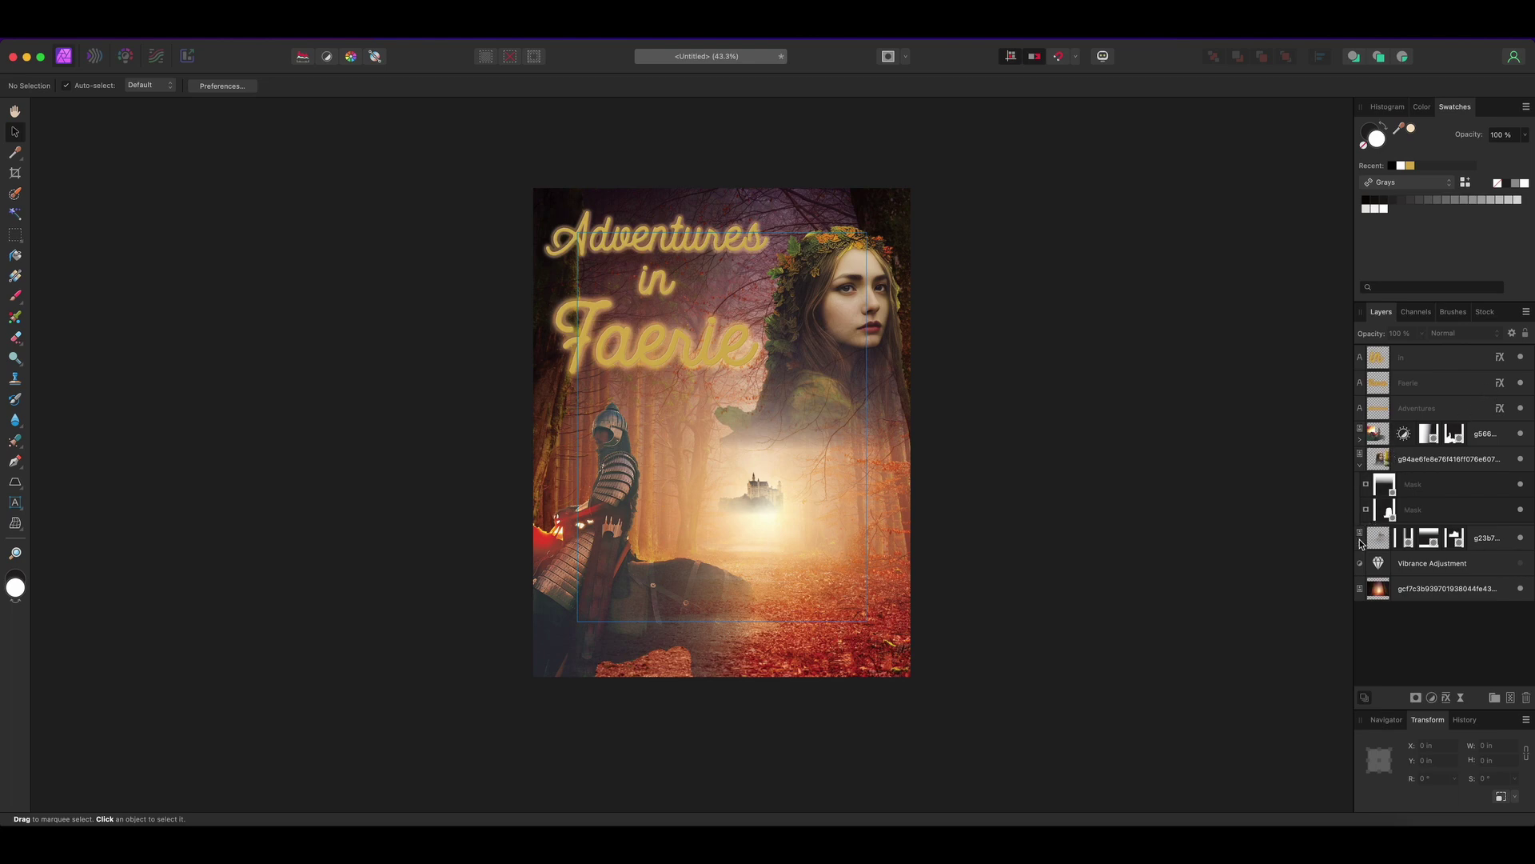
Move the knight layer beneath the background, then undo that move
{"action": "left_click", "coordinate": [1377, 437]}
{"action": "left_click_drag", "start_coordinate": [1377, 437], "coordinate": [1358, 605]}
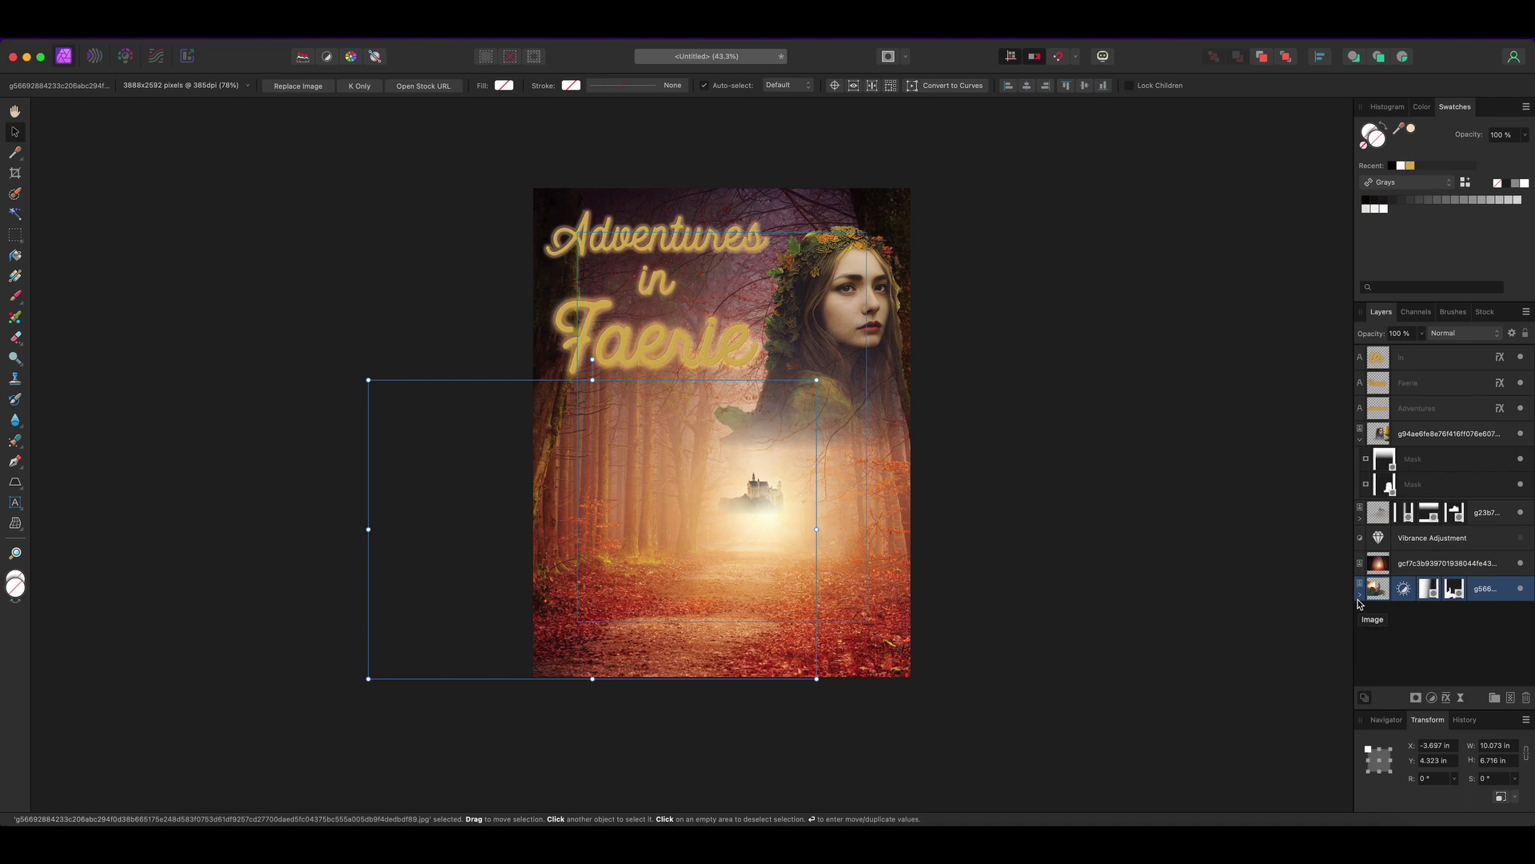
{"action": "key", "text": "super+z"}
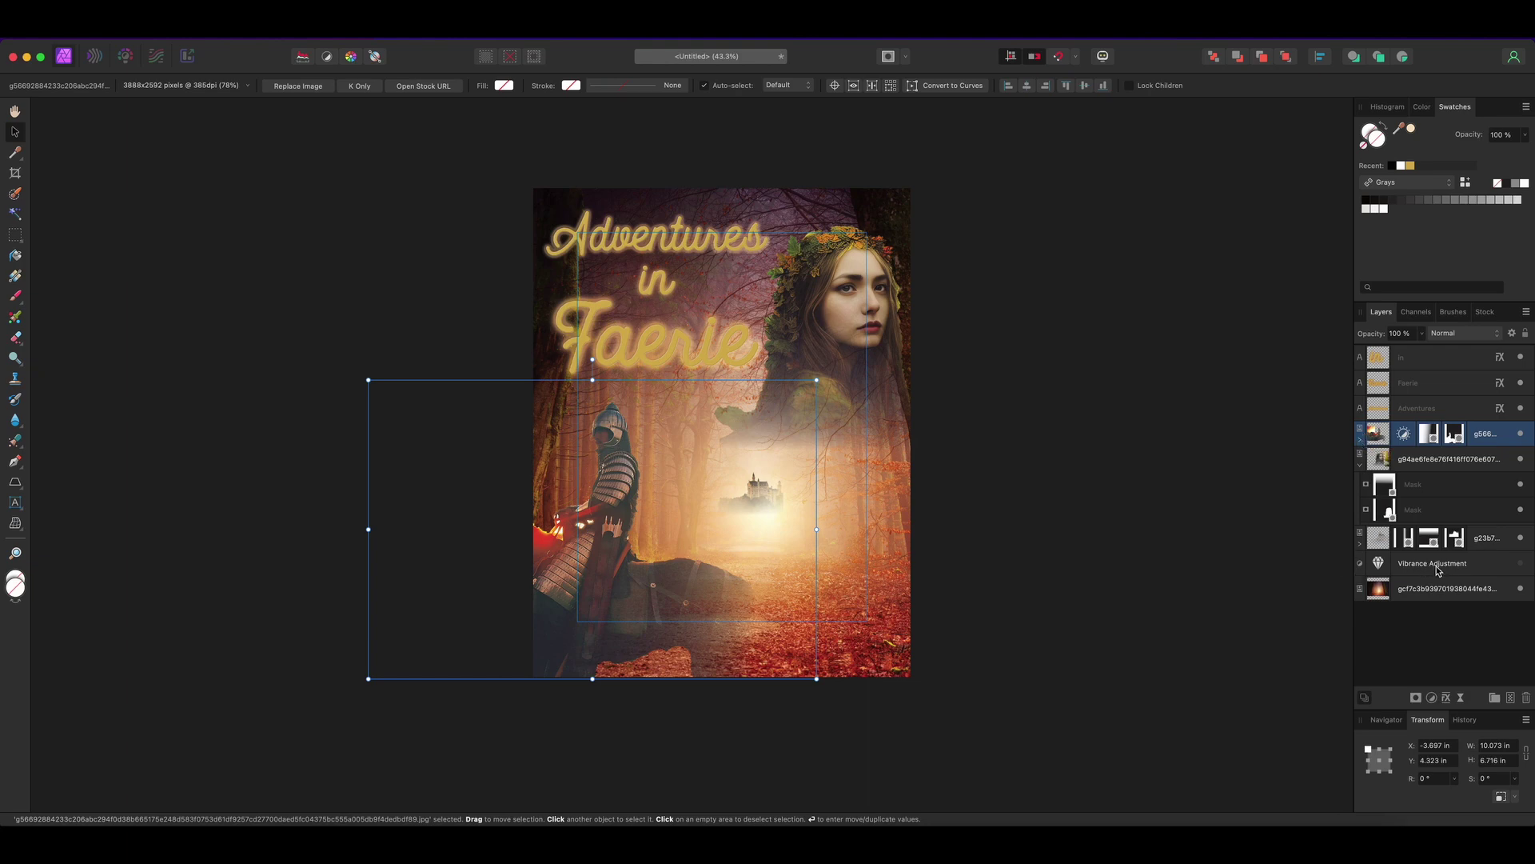
Turn on the vibrance adjustment, set its saturation to -47%, then hide it again
{"action": "left_click", "coordinate": [1520, 564]}
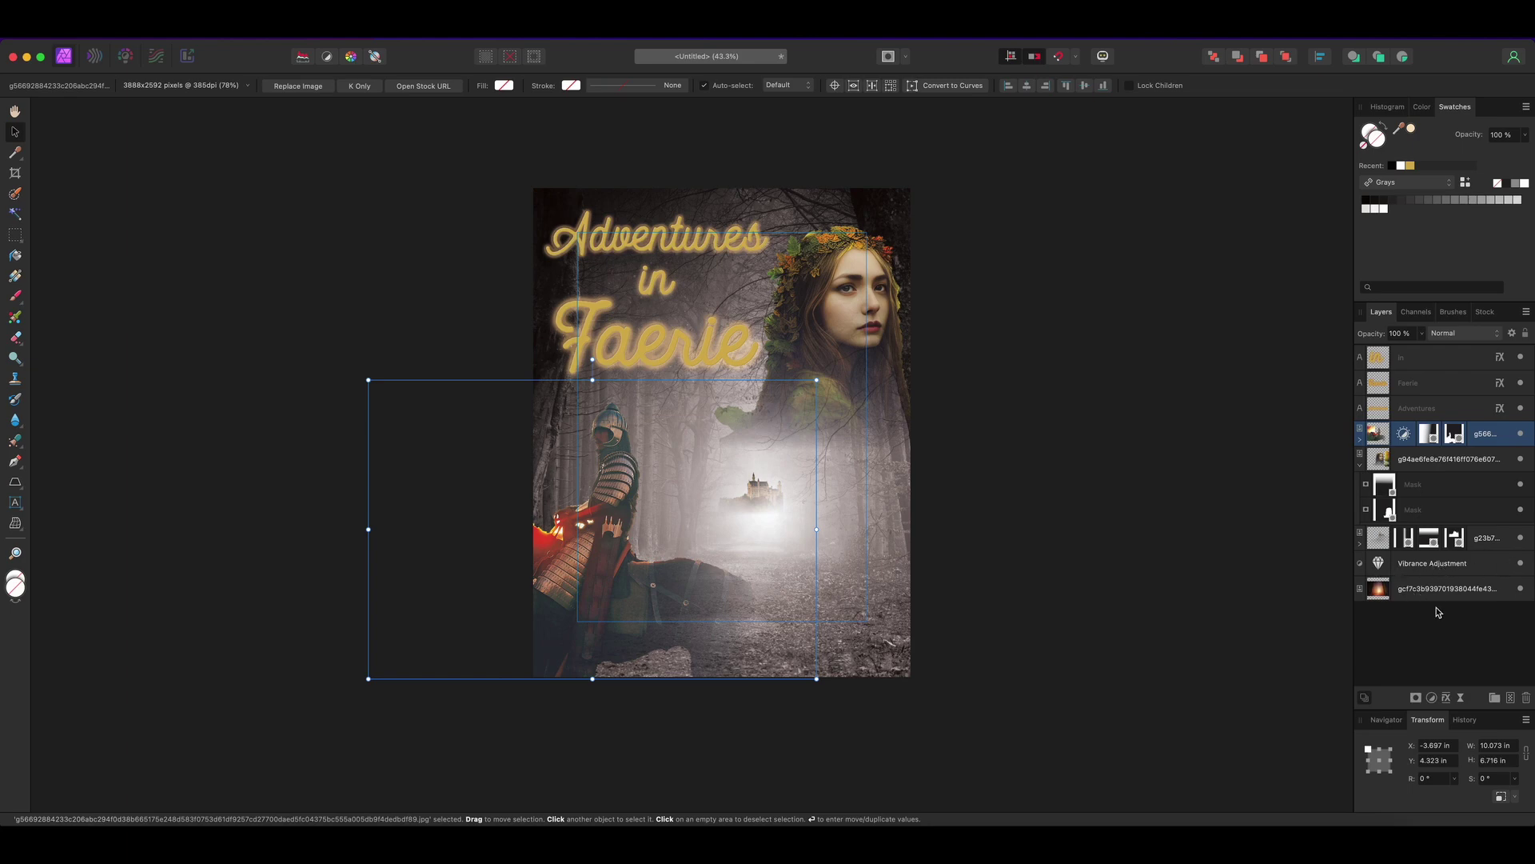
{"action": "double_click", "coordinate": [1379, 565]}
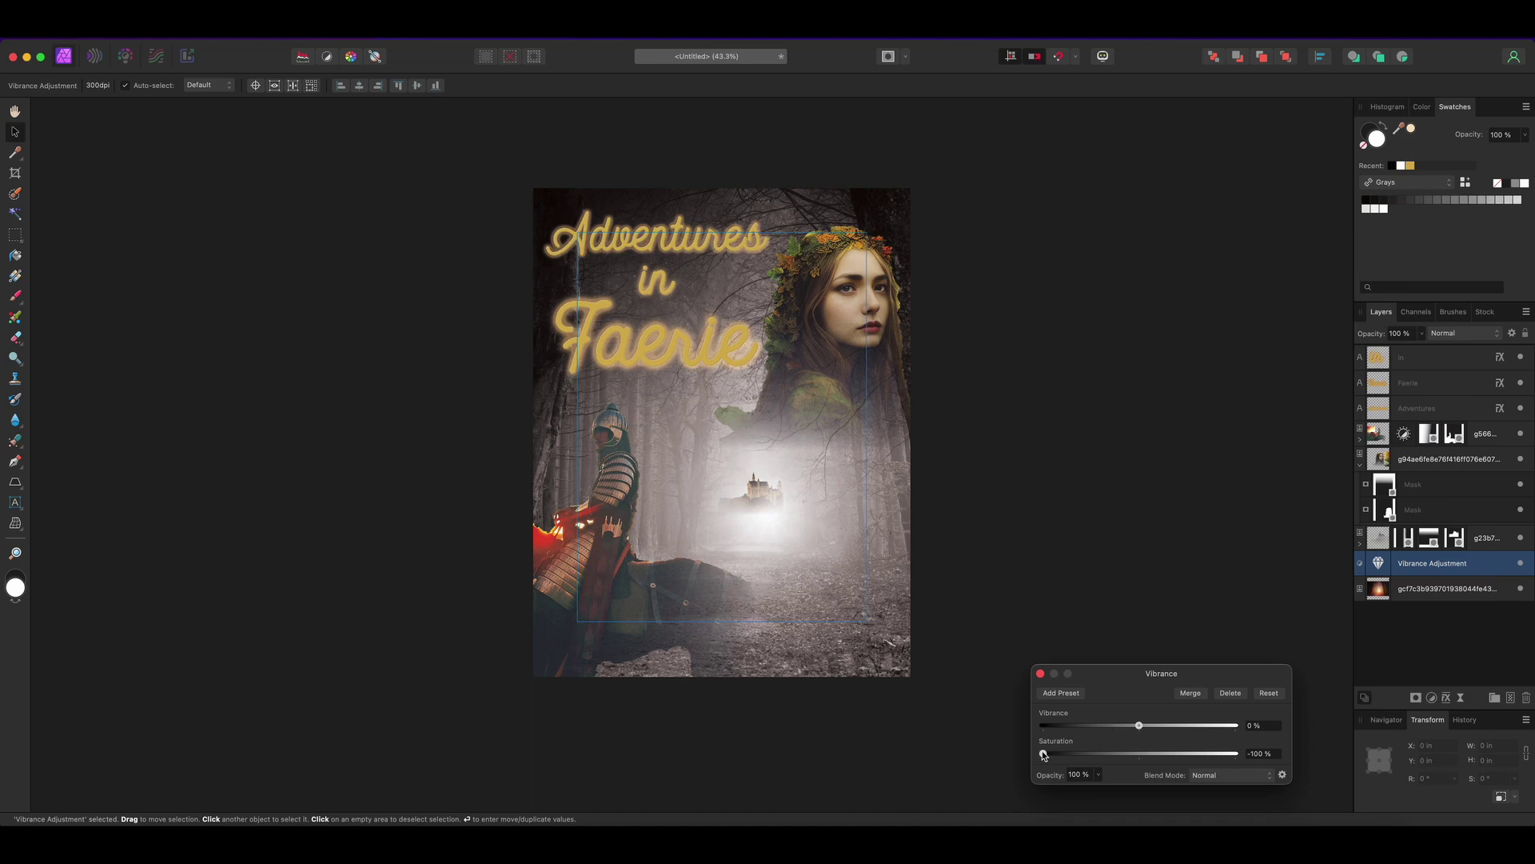
{"action": "mouse_move", "coordinate": [1043, 755]}
{"action": "left_mouse_down"}
{"action": "mouse_move", "coordinate": [1134, 754]}
{"action": "mouse_move", "coordinate": [1044, 757]}
{"action": "left_mouse_up"}
{"action": "left_click", "coordinate": [1040, 674]}
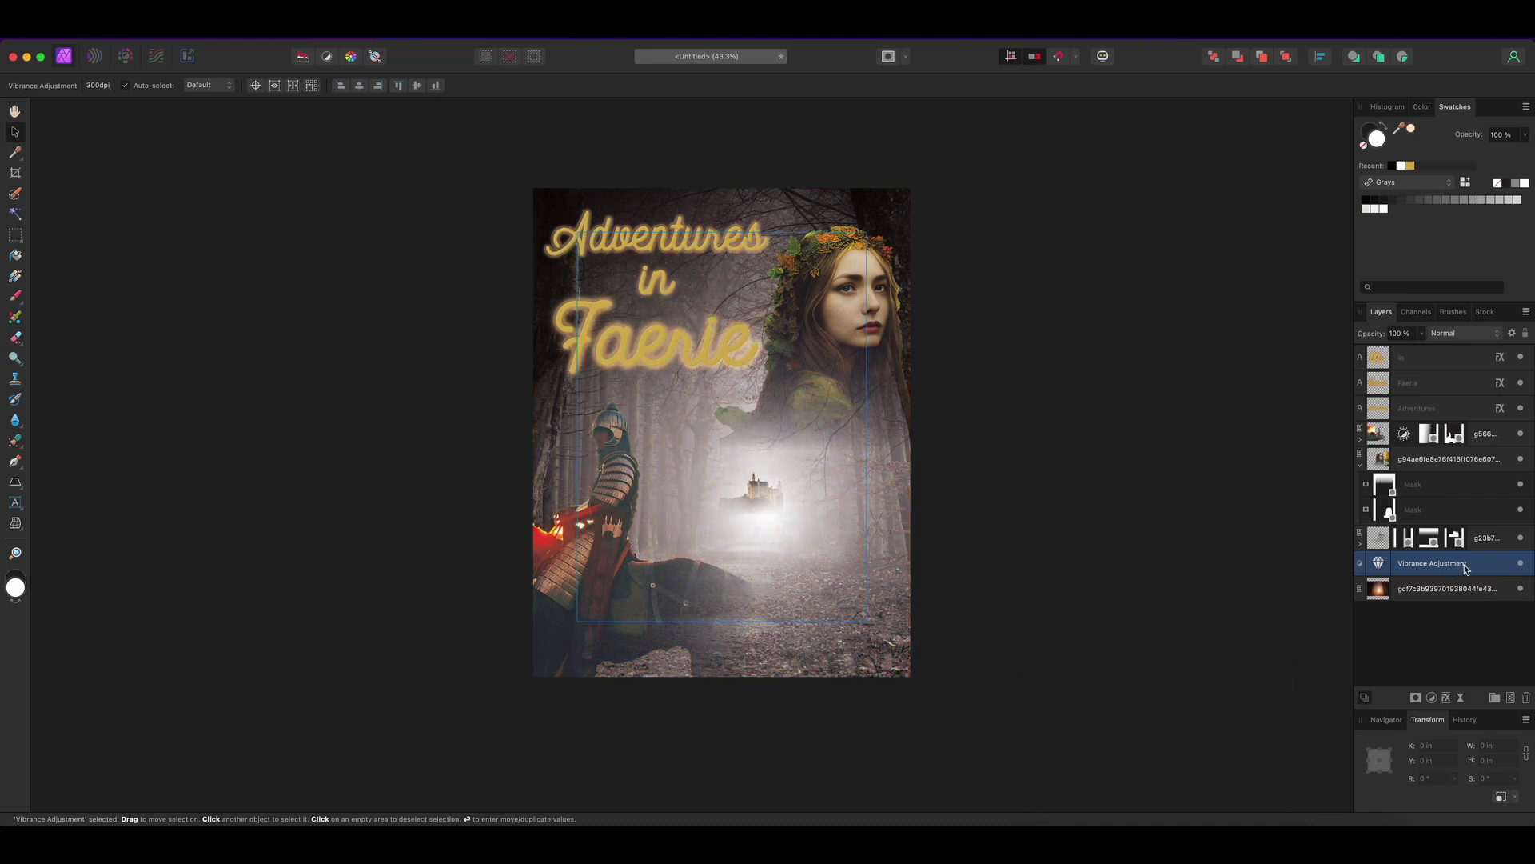
{"action": "left_click", "coordinate": [1522, 565]}
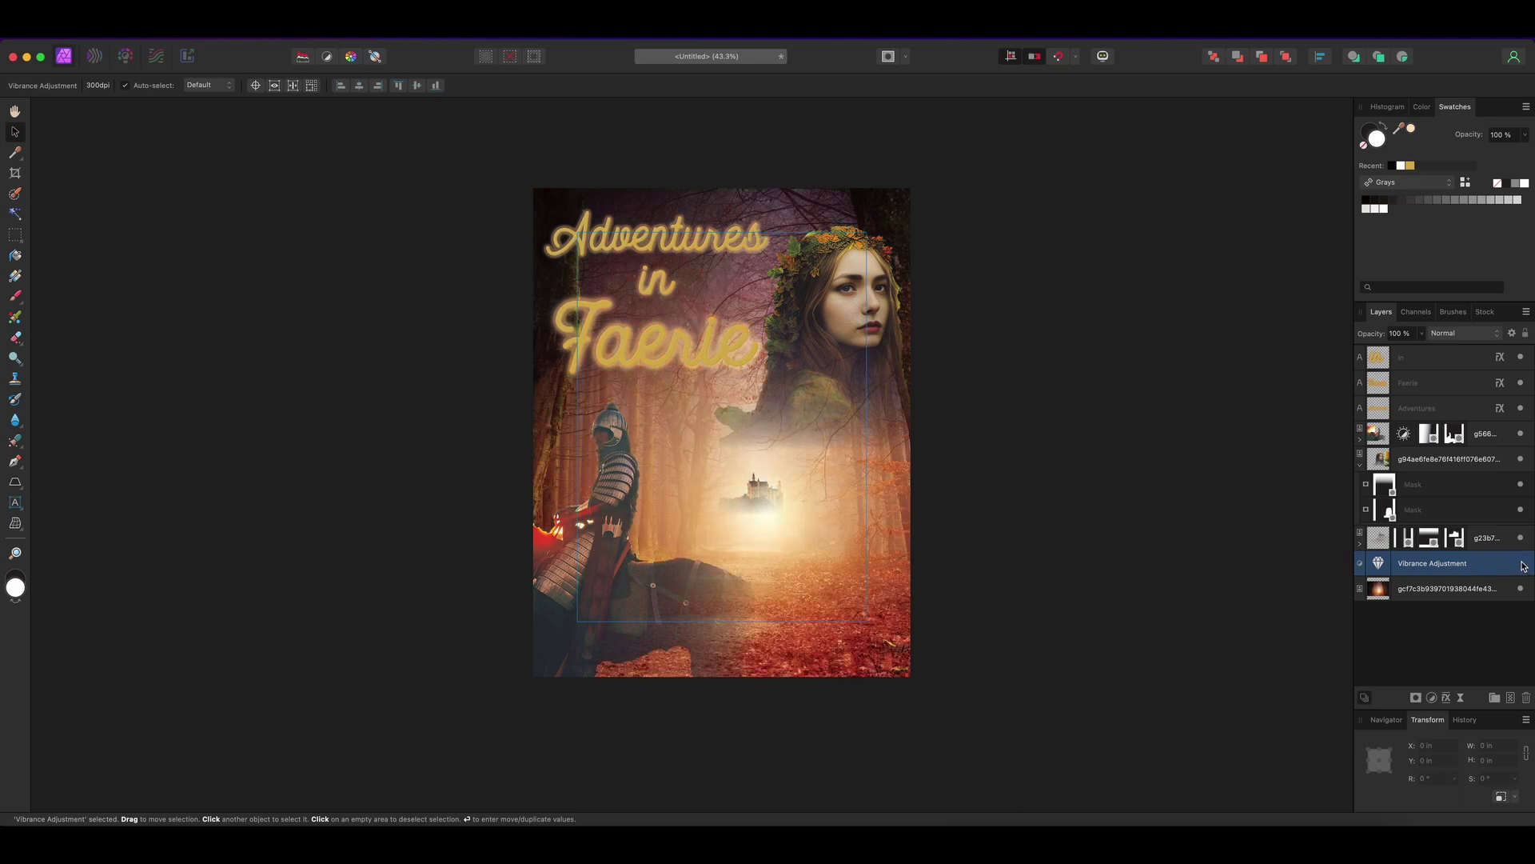
On the woman layer, subtract the eyebrow from the eye selection with the Selection Brush
{"action": "left_click", "coordinate": [15, 196]}
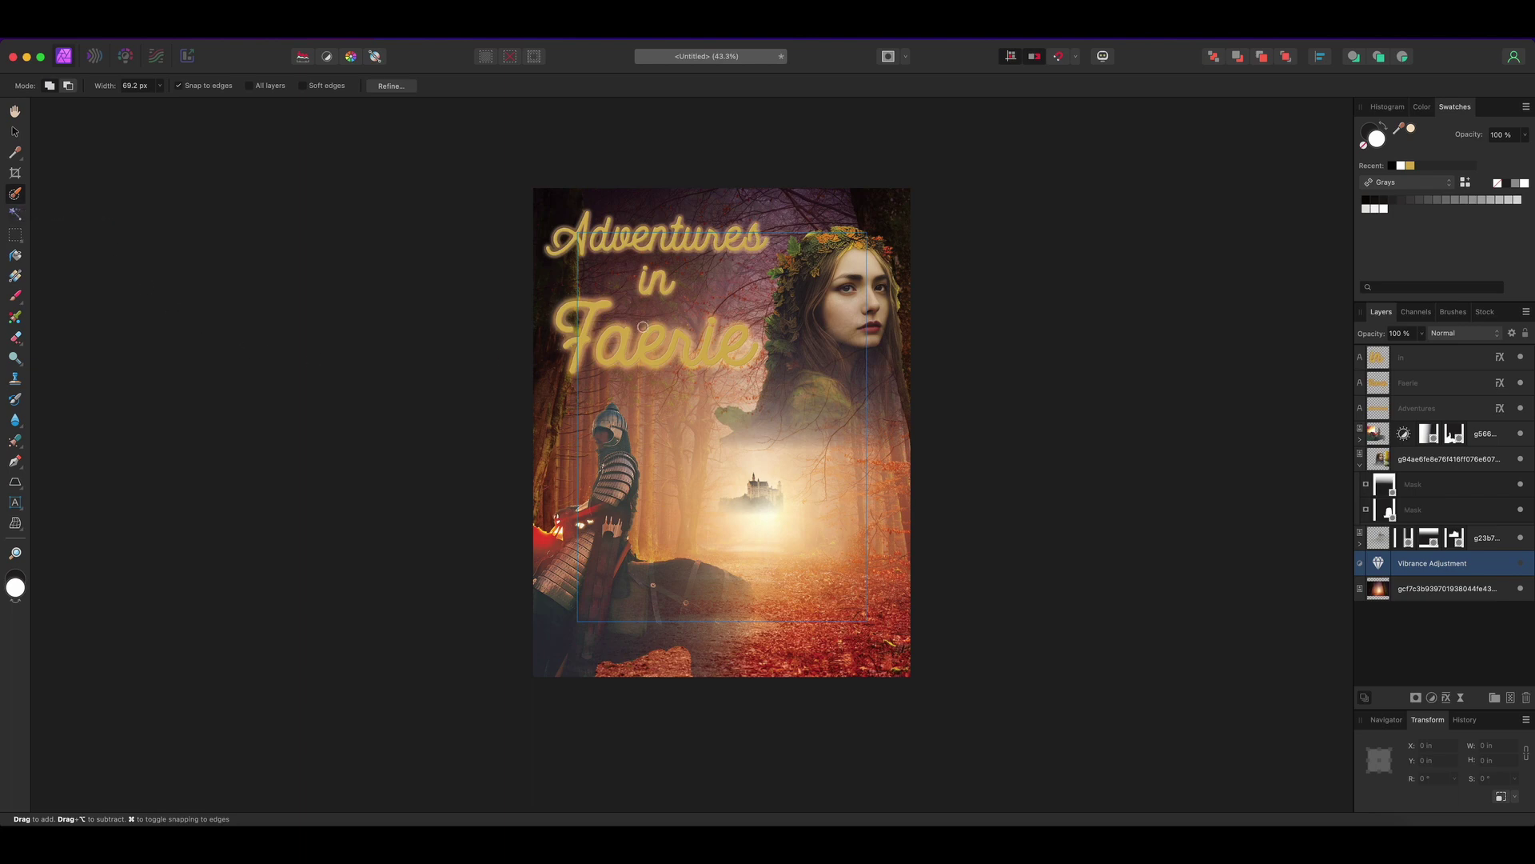
{"action": "left_click", "coordinate": [1382, 464]}
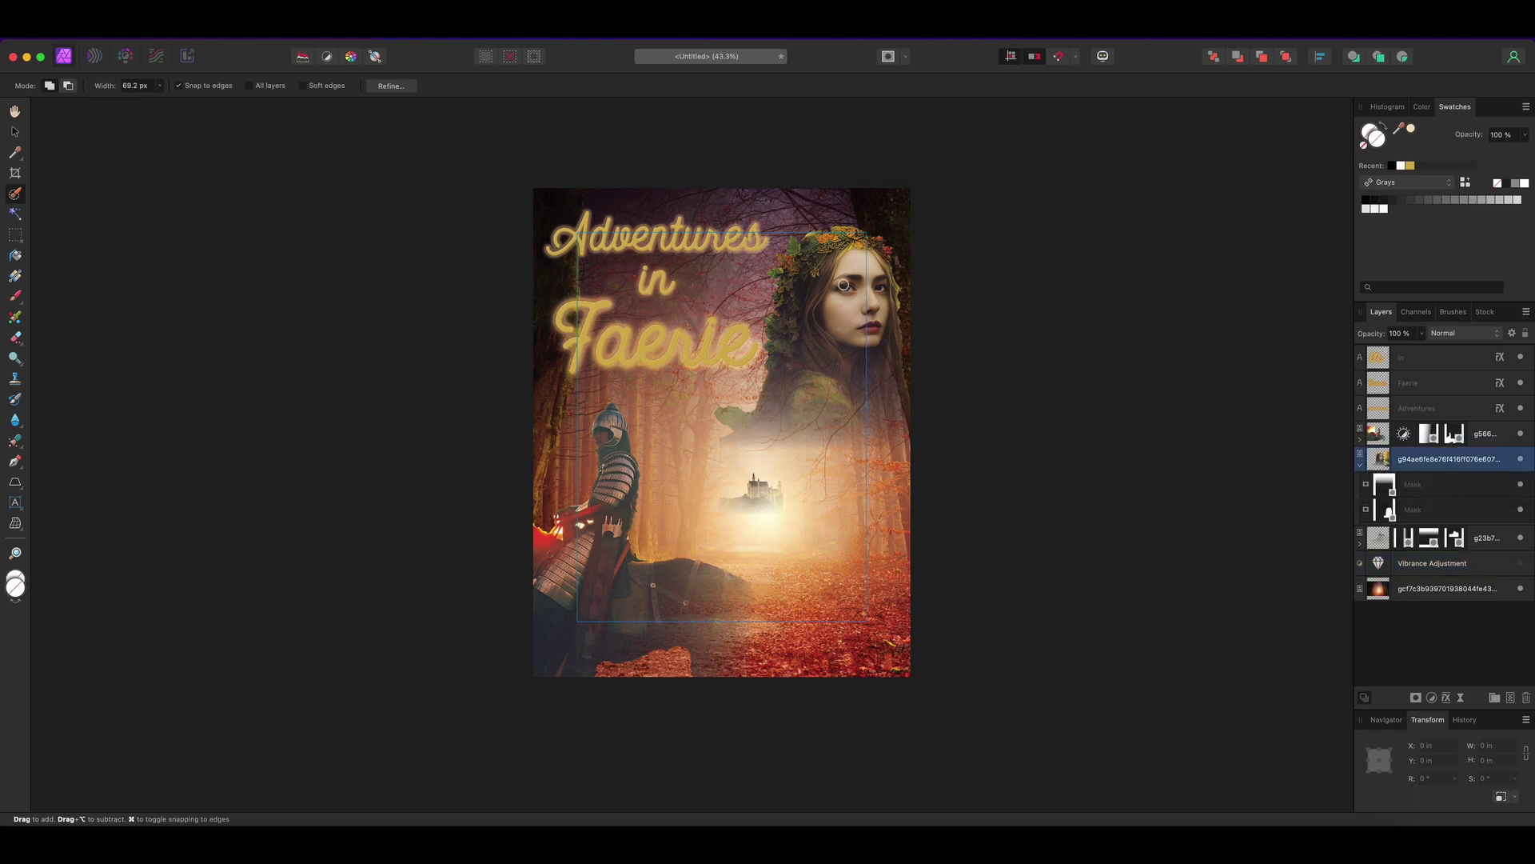
{"action": "scroll", "coordinate": [863, 279], "scroll_direction": "up", "scroll_amount": 5}
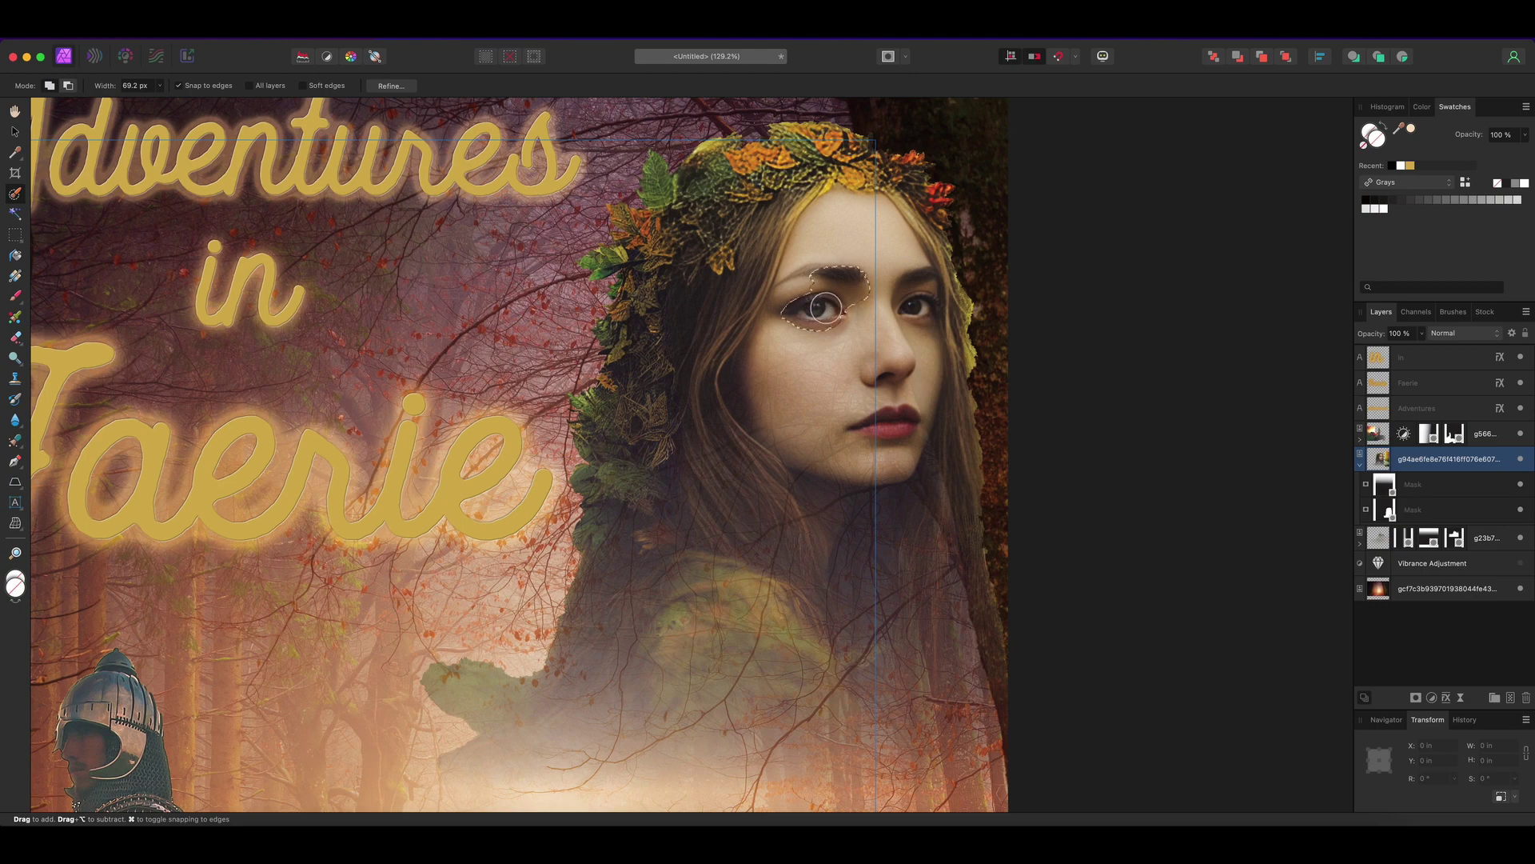
{"action": "mouse_move", "coordinate": [828, 275]}
{"action": "left_mouse_down"}
{"action": "mouse_move", "coordinate": [852, 270]}
{"action": "mouse_move", "coordinate": [845, 294]}
{"action": "left_mouse_up"}
Clear the eye selection, zoom out, and select the woman image layer
{"action": "key", "text": "v"}
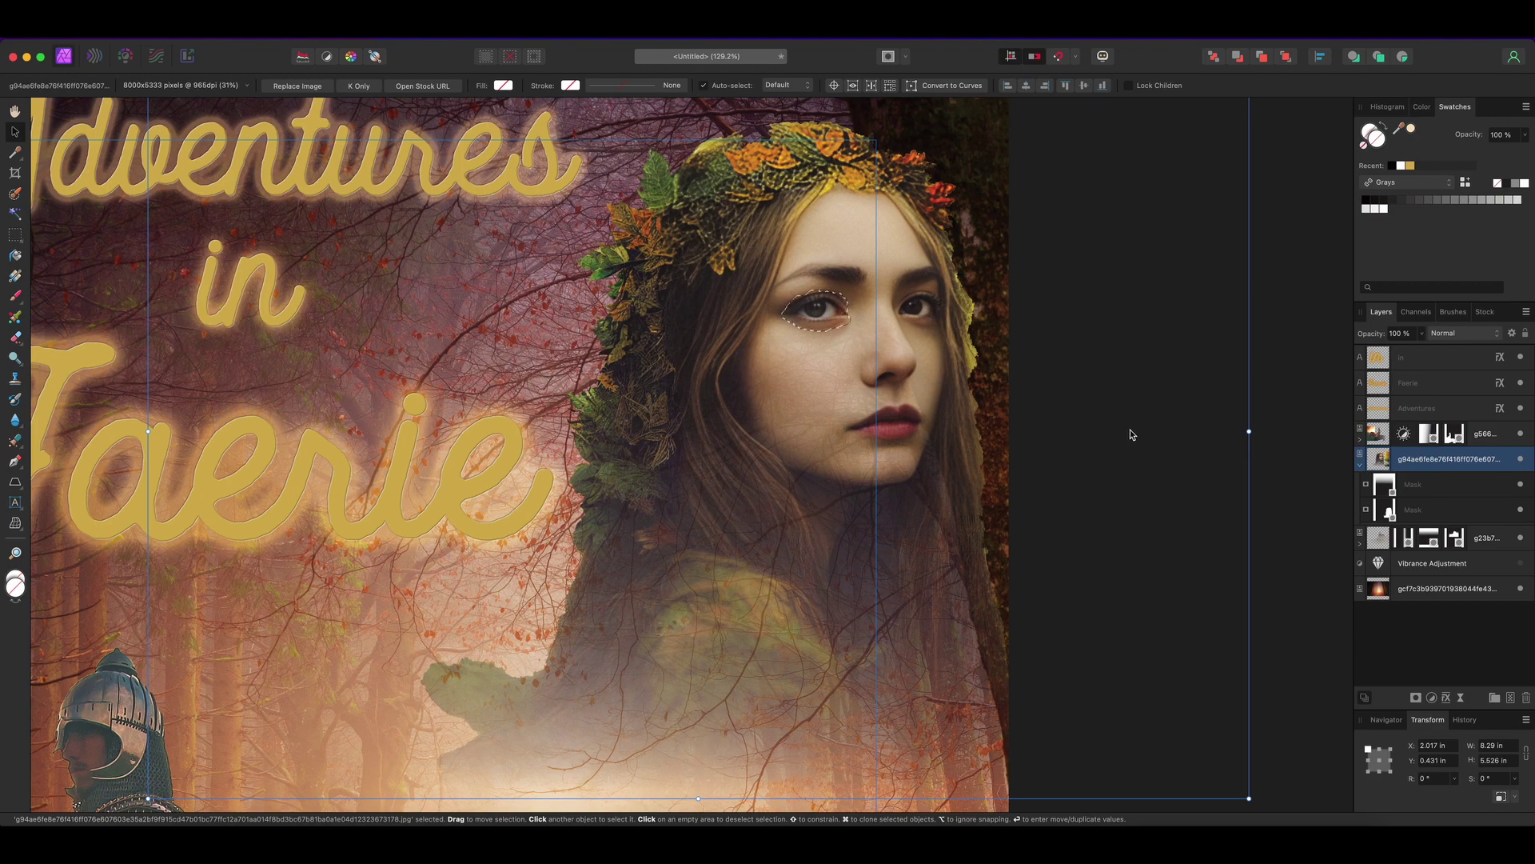
{"action": "key", "text": "super+d"}
{"action": "scroll", "coordinate": [1131, 434], "scroll_direction": "down", "scroll_amount": 5}
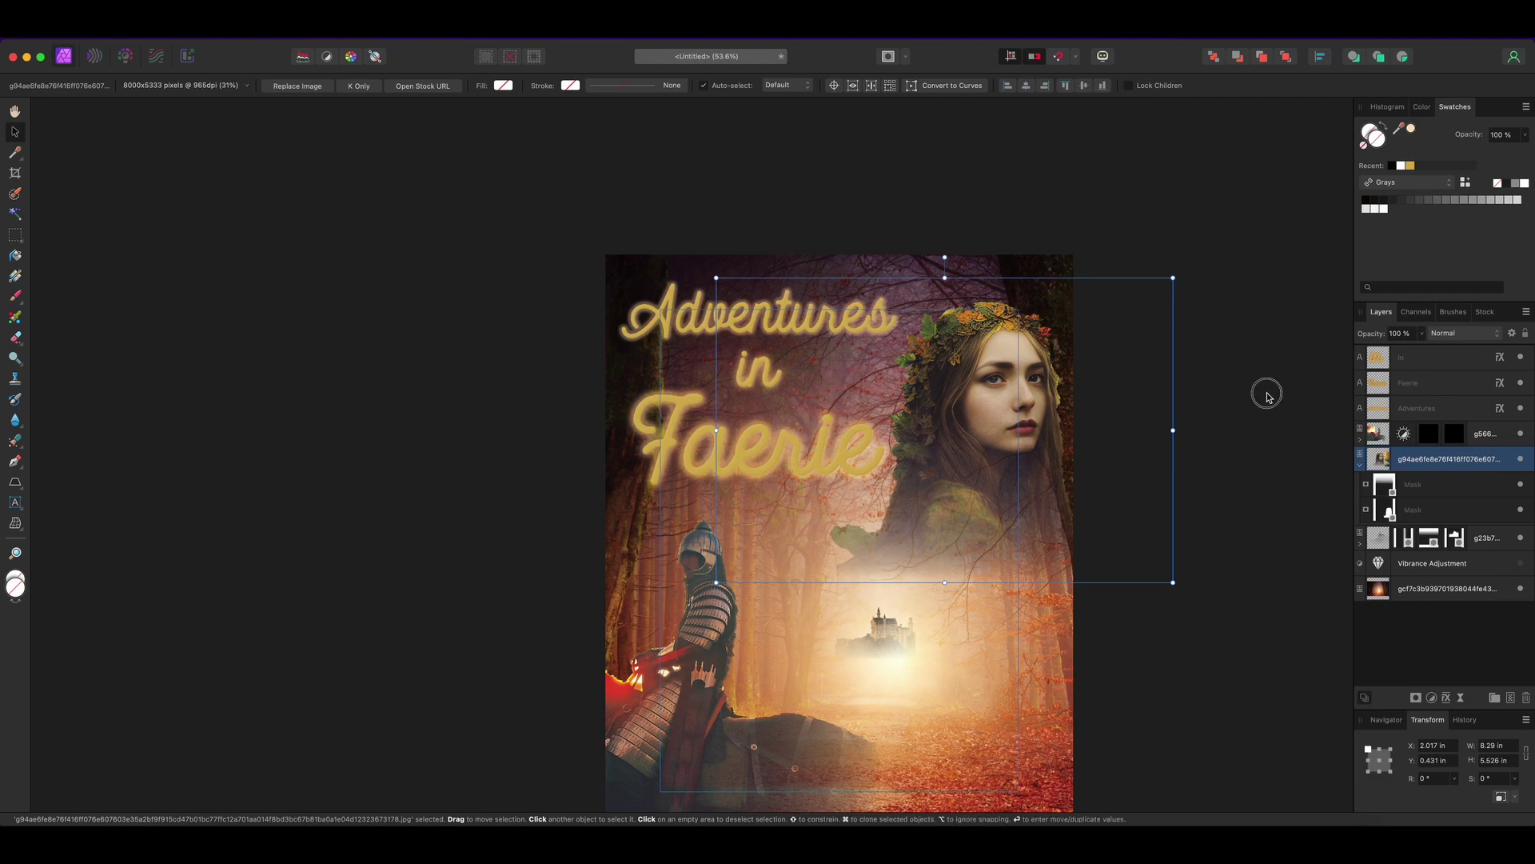
{"action": "left_click", "coordinate": [1269, 404]}
{"action": "left_click", "coordinate": [1159, 232]}
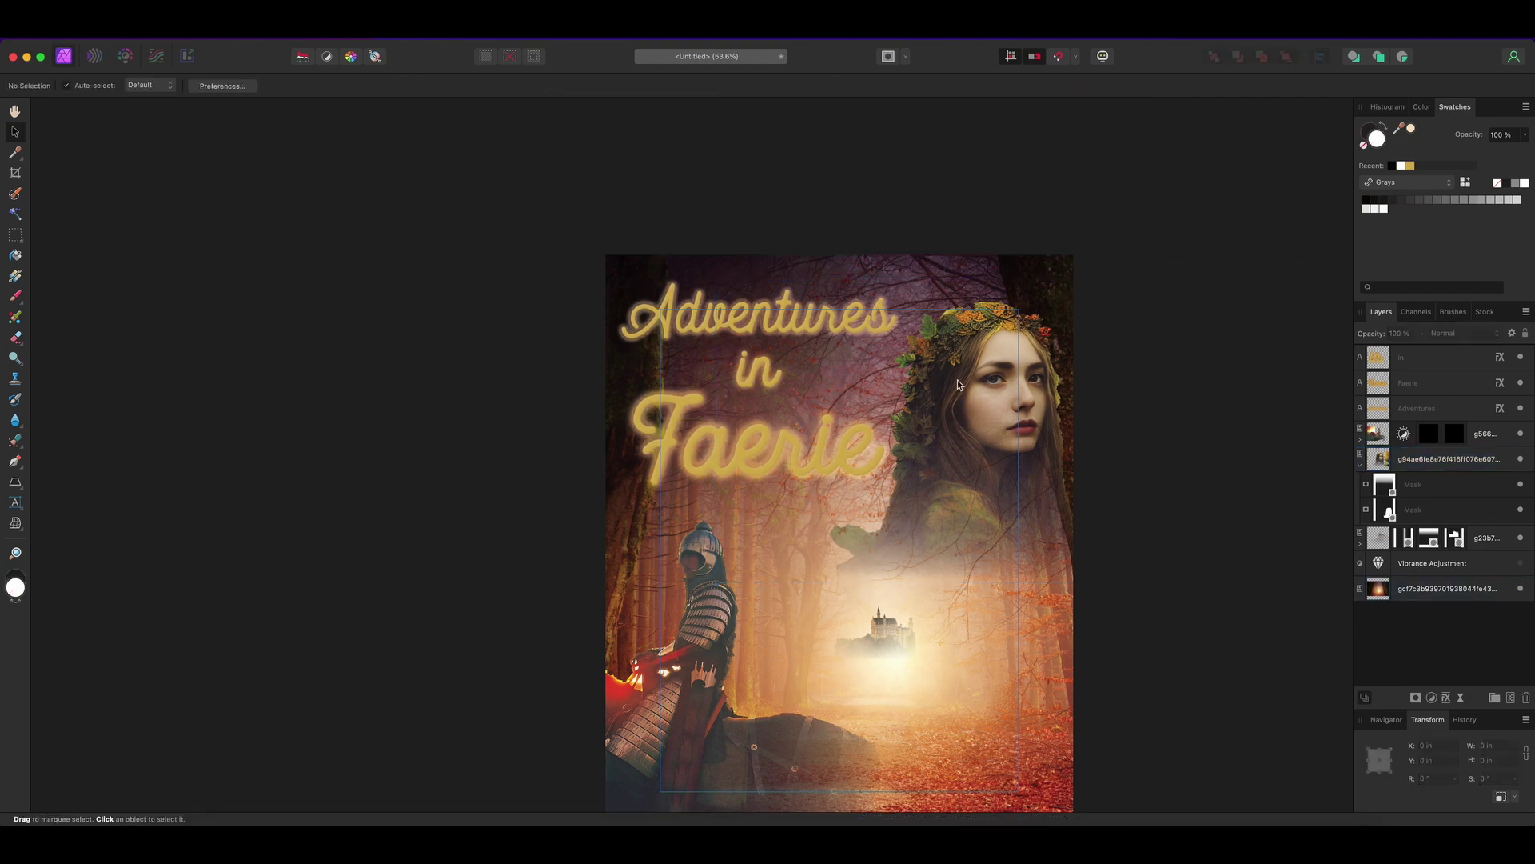
{"action": "left_click", "coordinate": [972, 417]}
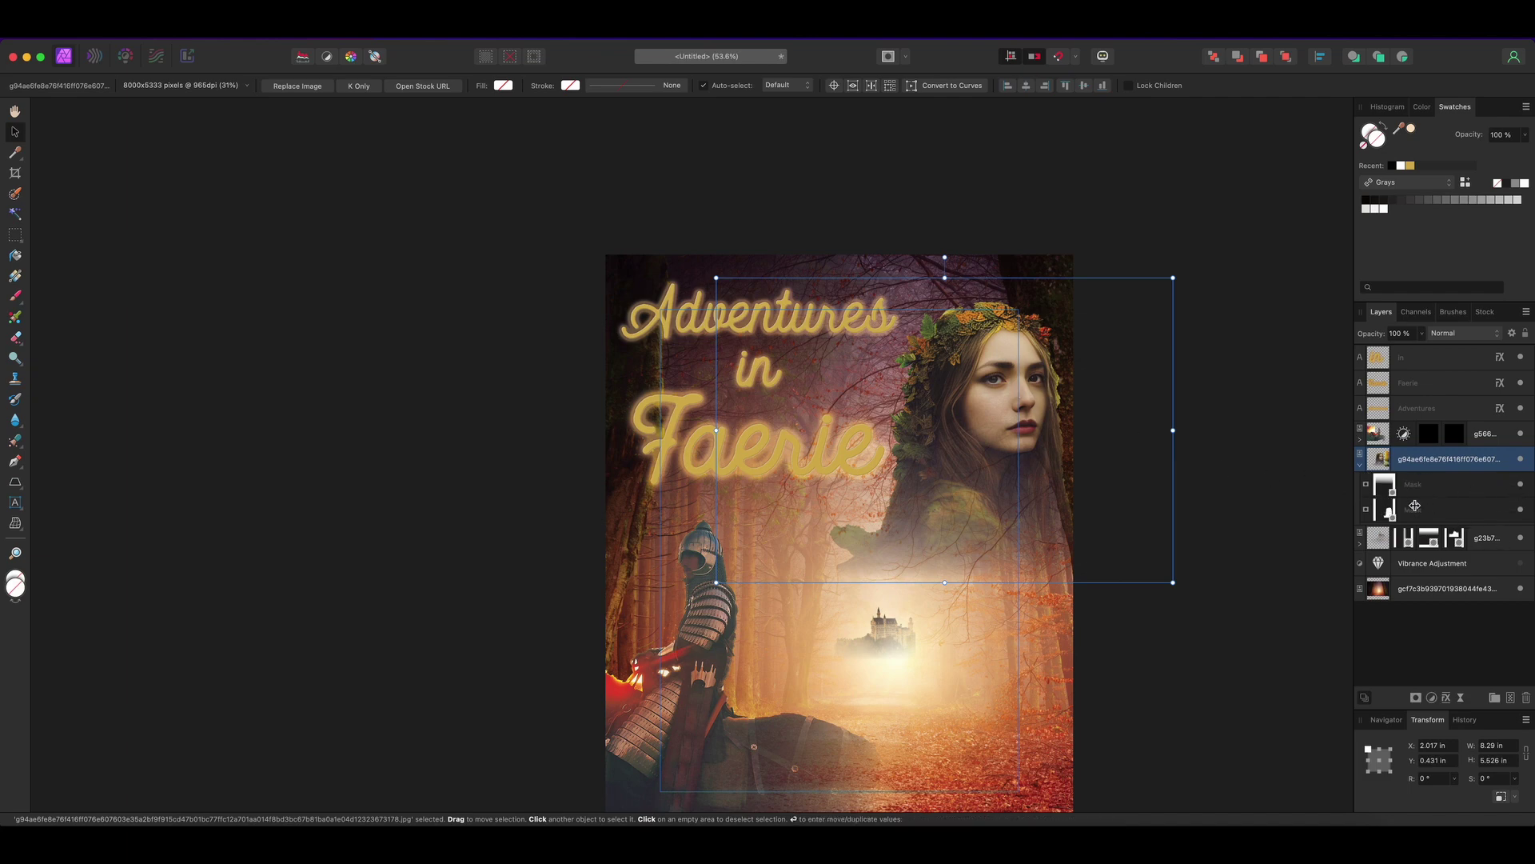
Toggle the woman layer's second mask and then its first mask off and back on
{"action": "left_click", "coordinate": [1522, 510]}
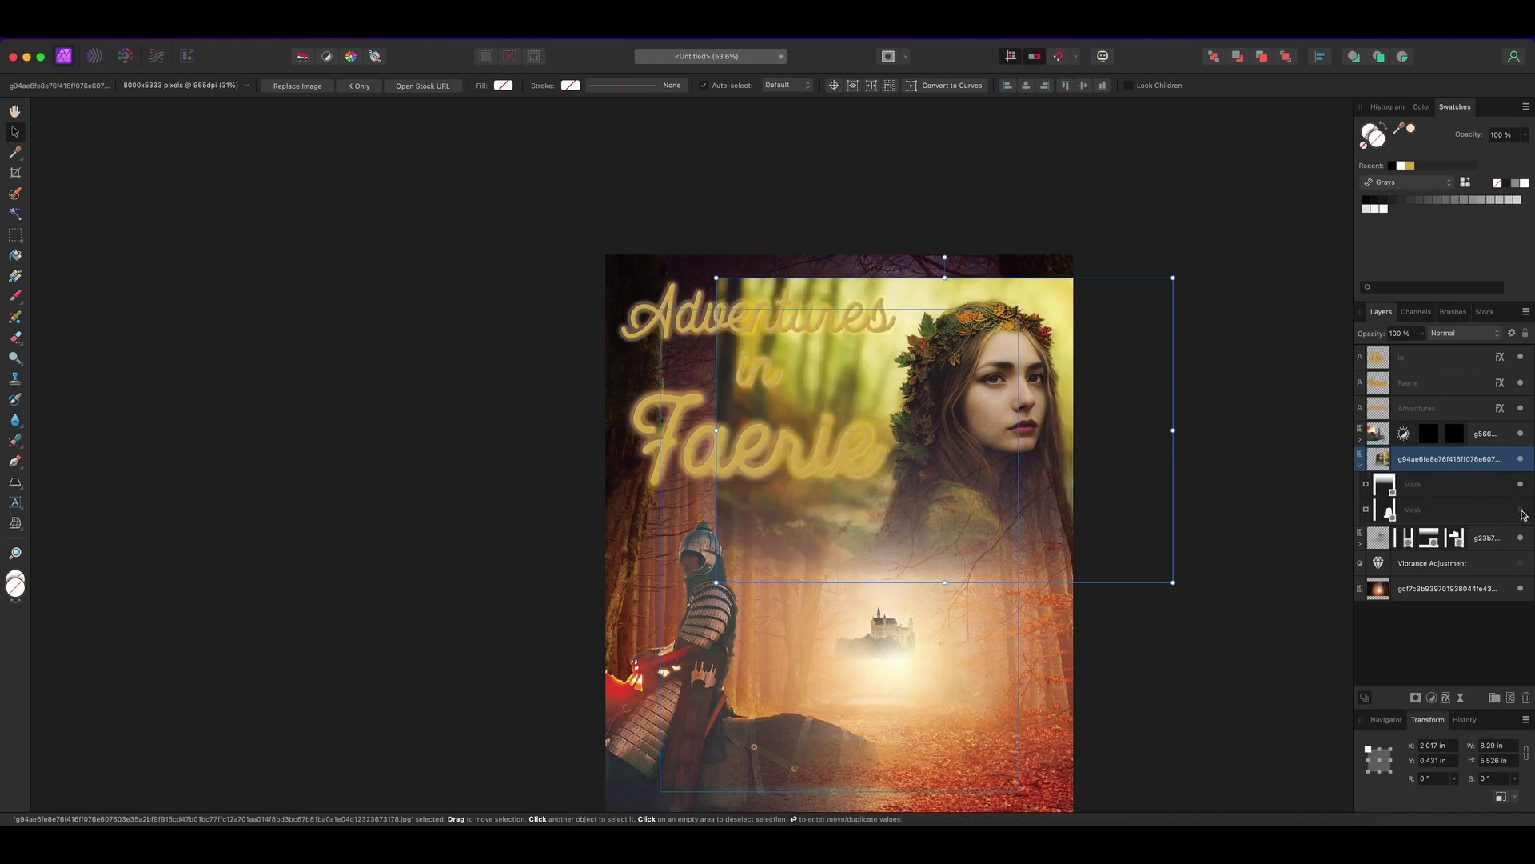
{"action": "left_click", "coordinate": [1522, 510]}
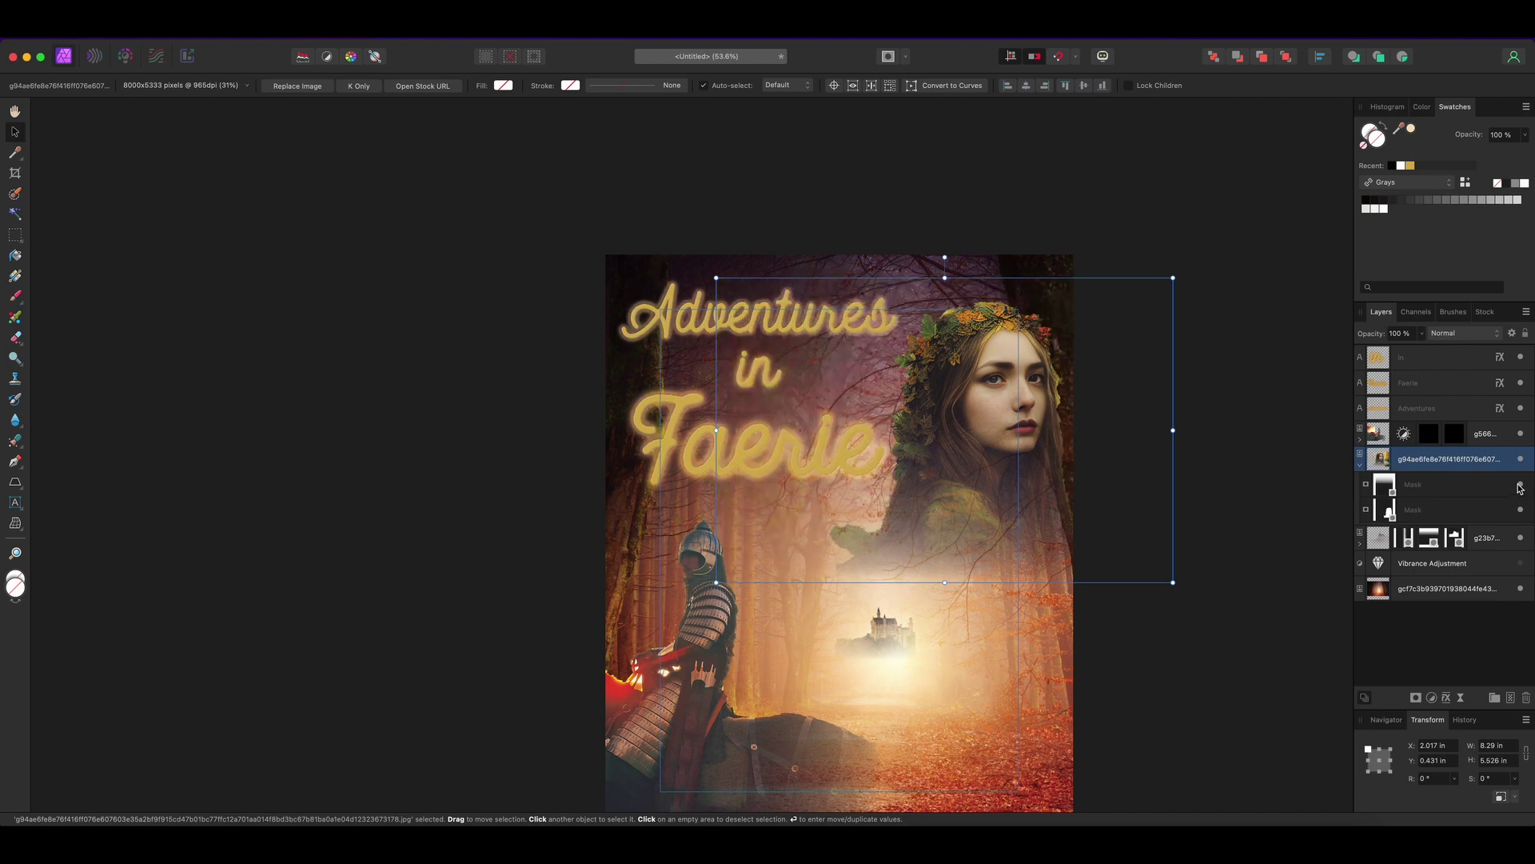
{"action": "left_click", "coordinate": [1522, 510]}
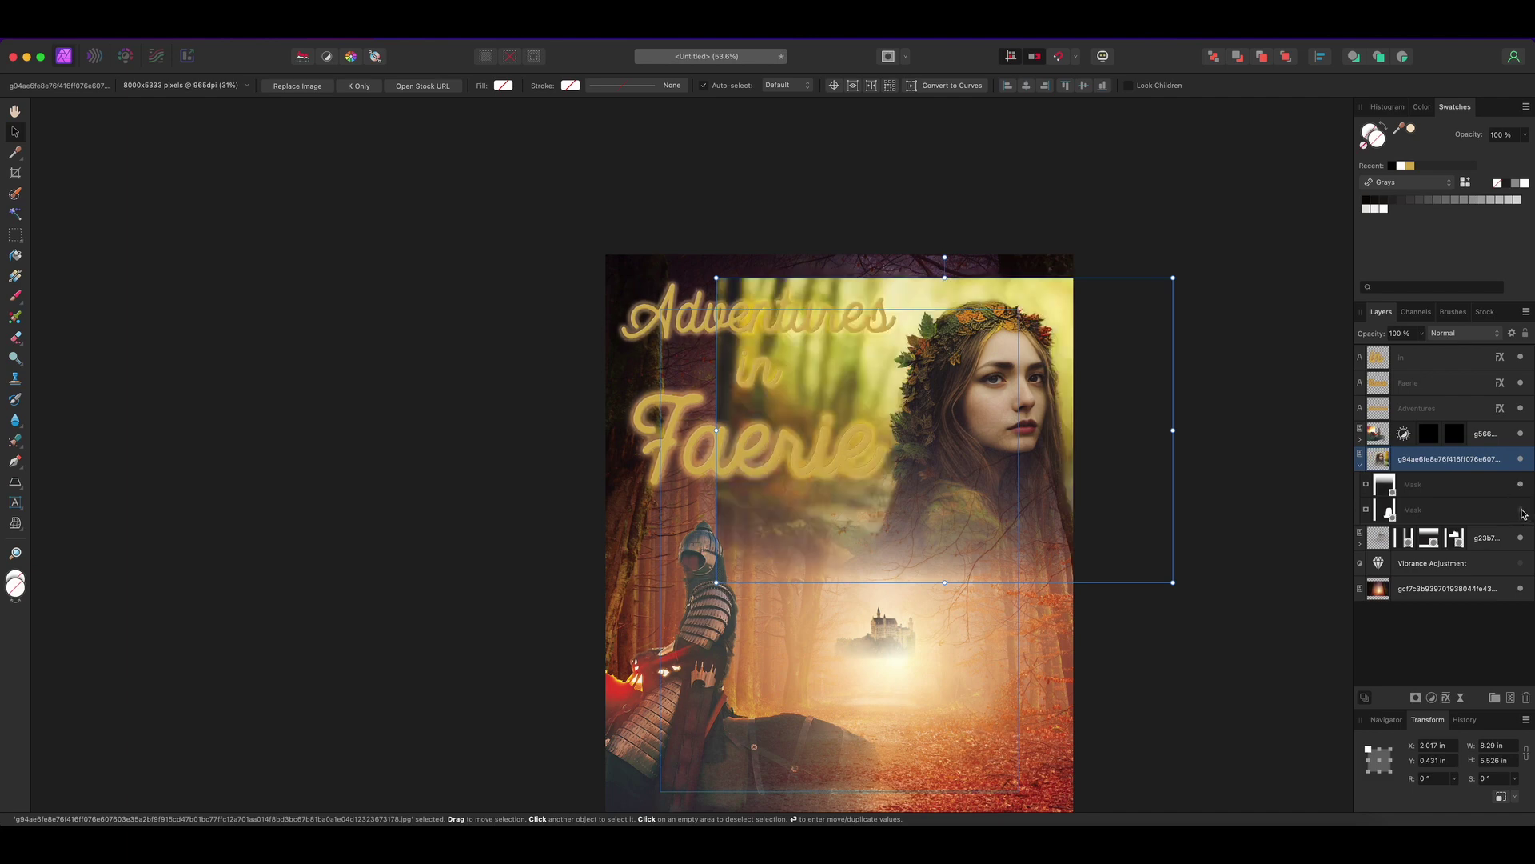
{"action": "left_click", "coordinate": [1522, 510]}
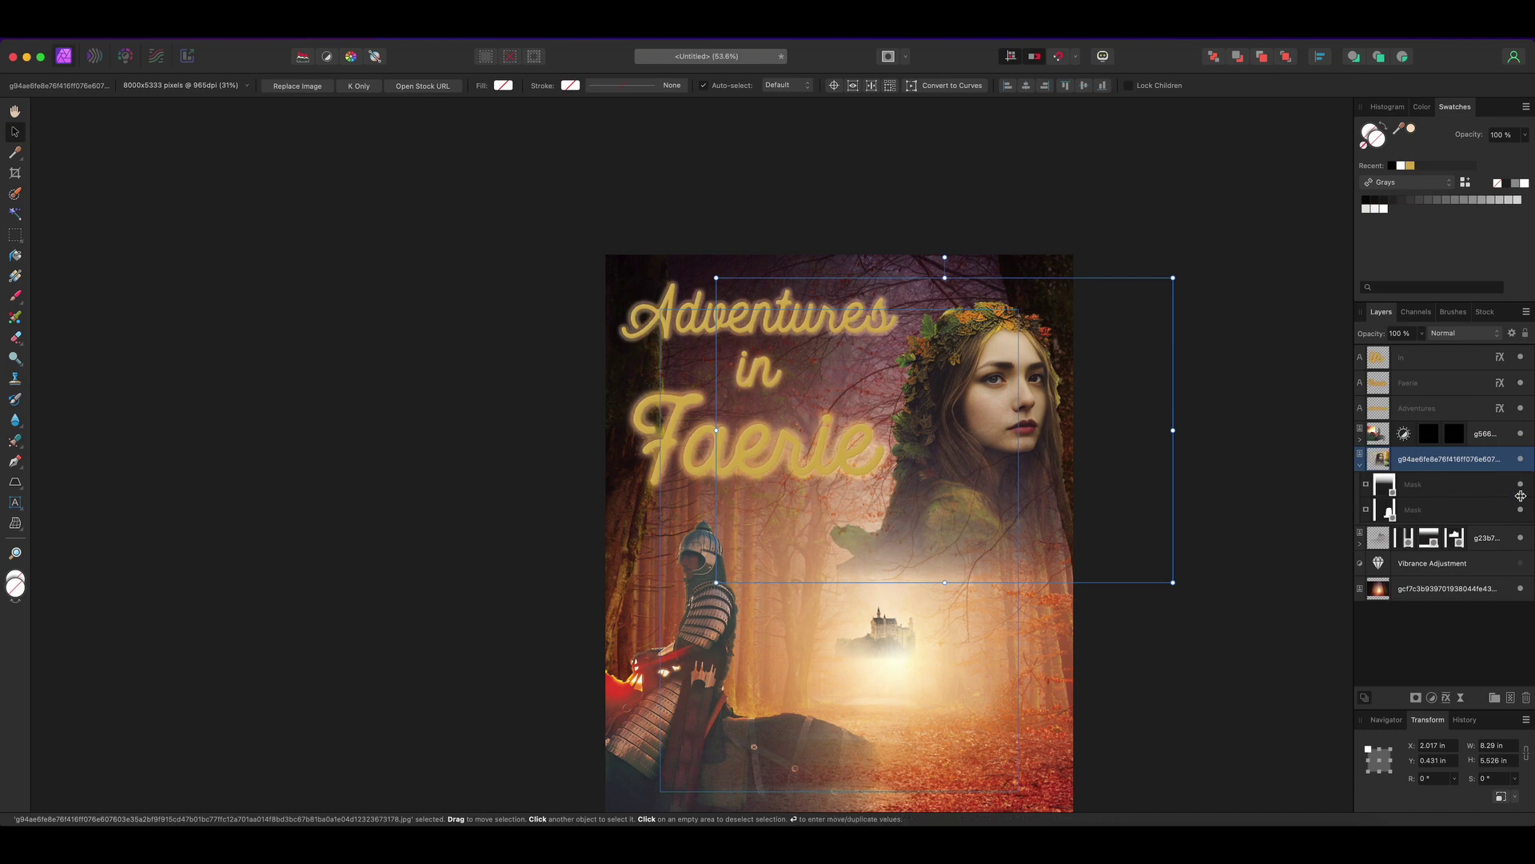
{"action": "left_click", "coordinate": [1522, 485]}
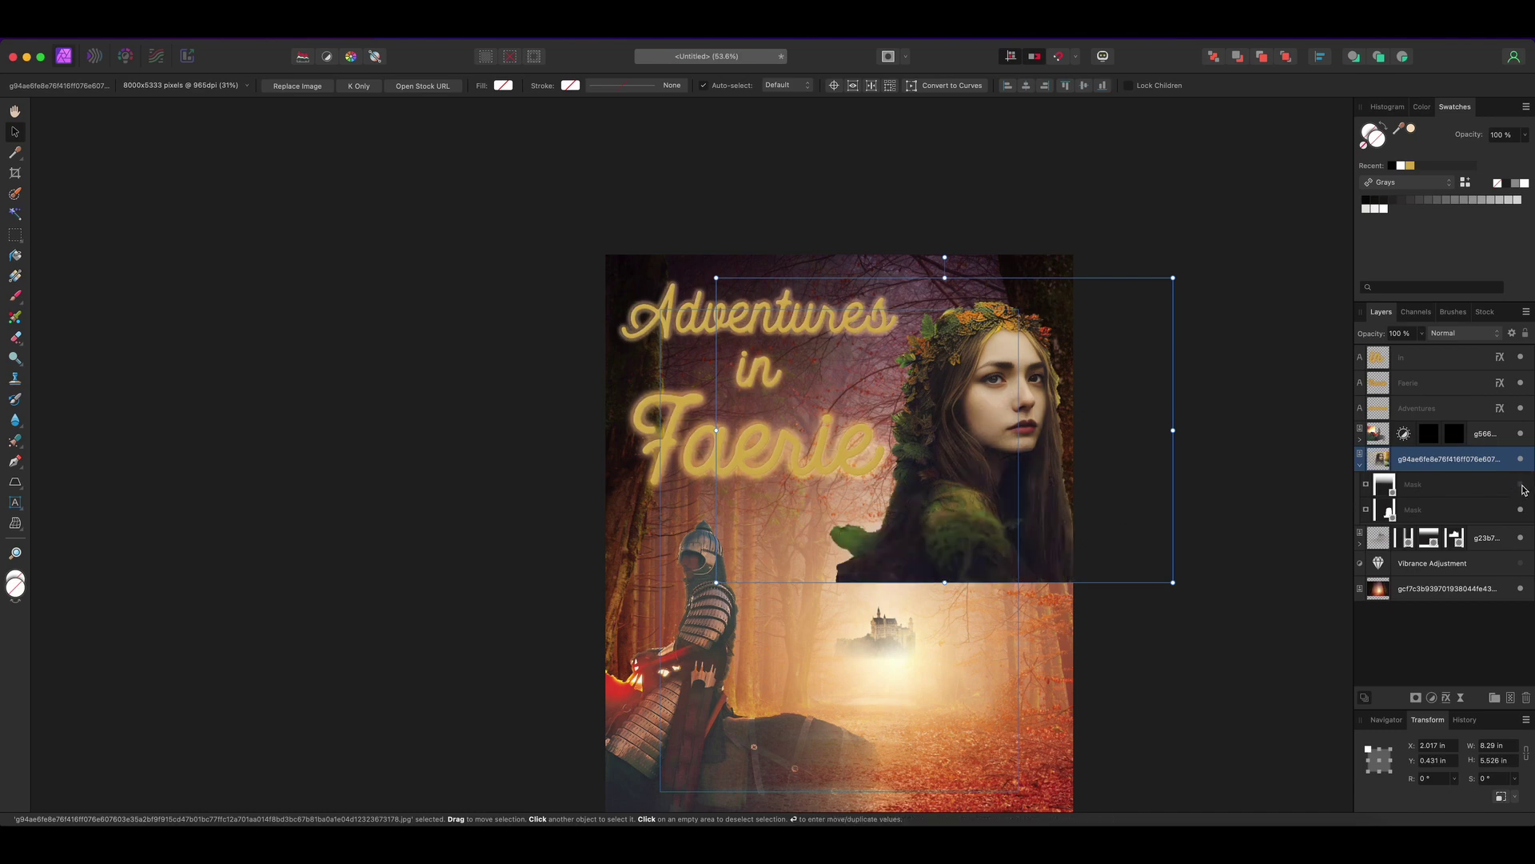
{"action": "left_click", "coordinate": [1522, 486]}
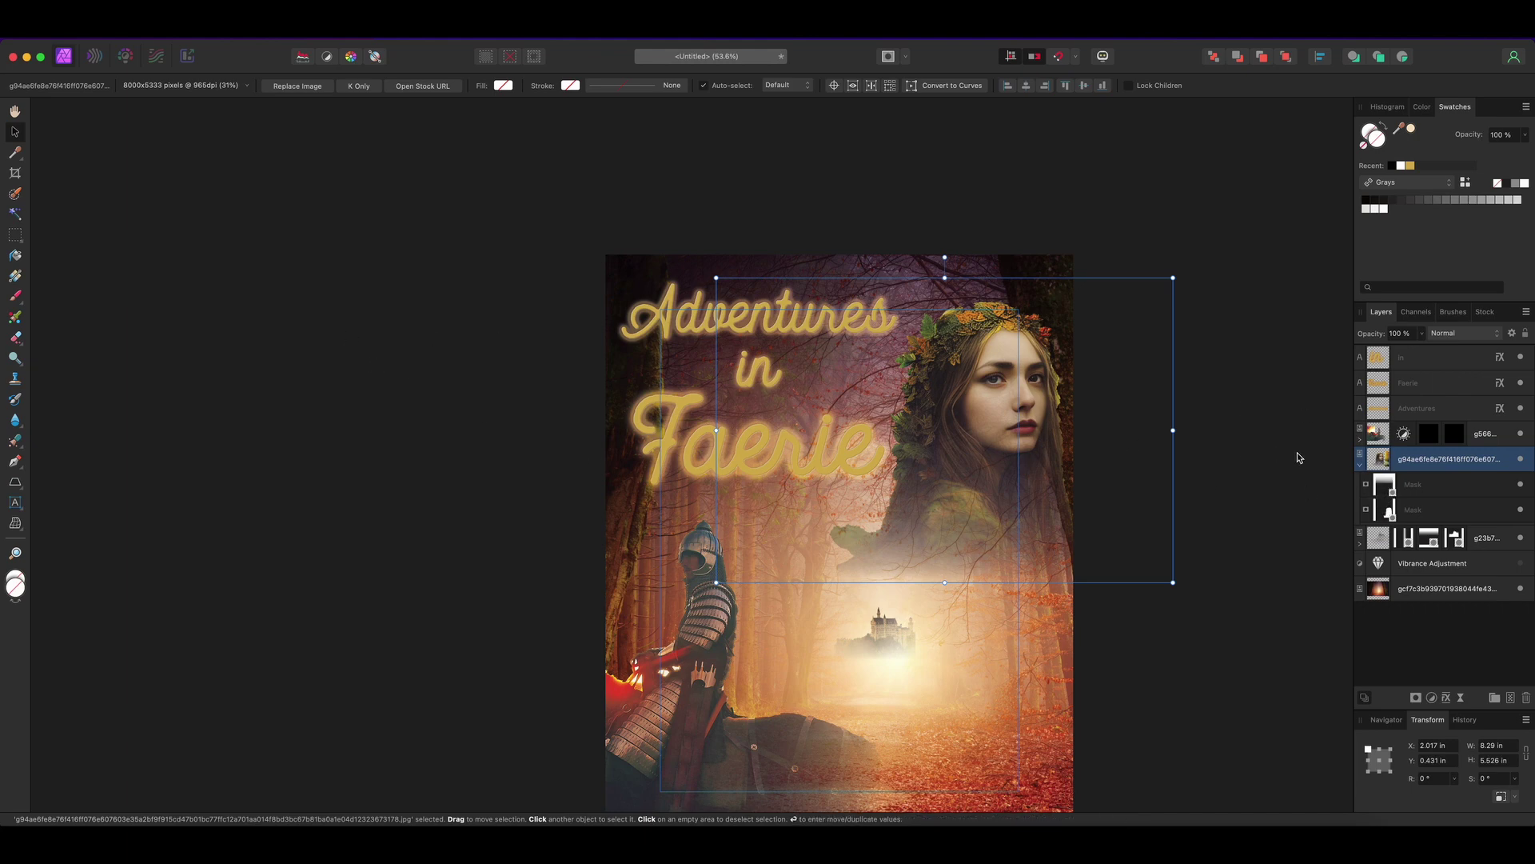
{"action": "scroll", "coordinate": [1229, 450], "scroll_direction": "down", "scroll_amount": 5}
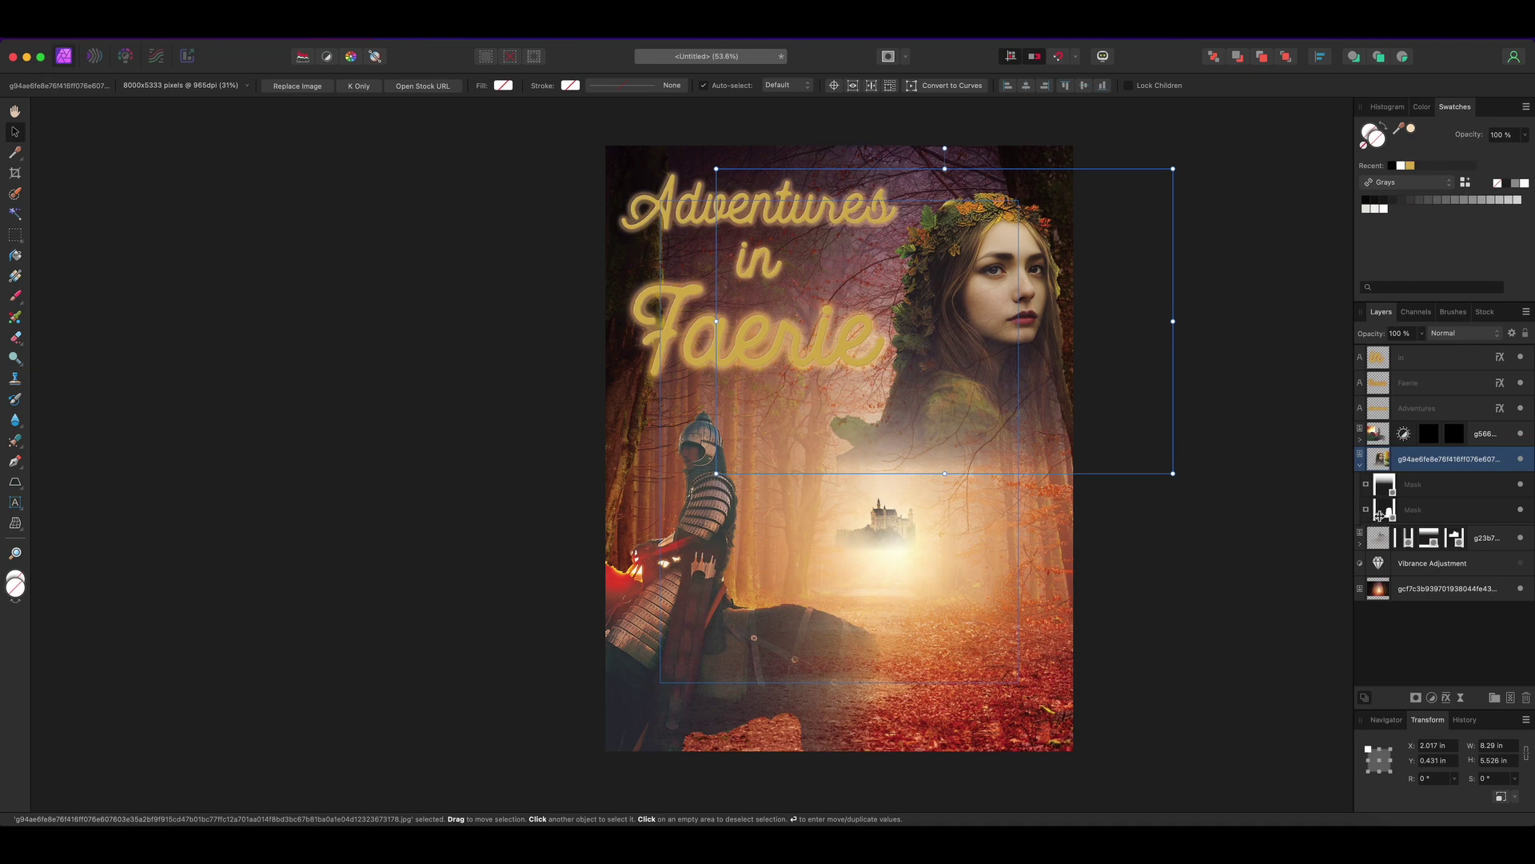
{"action": "left_click", "coordinate": [1386, 512], "text": "alt"}
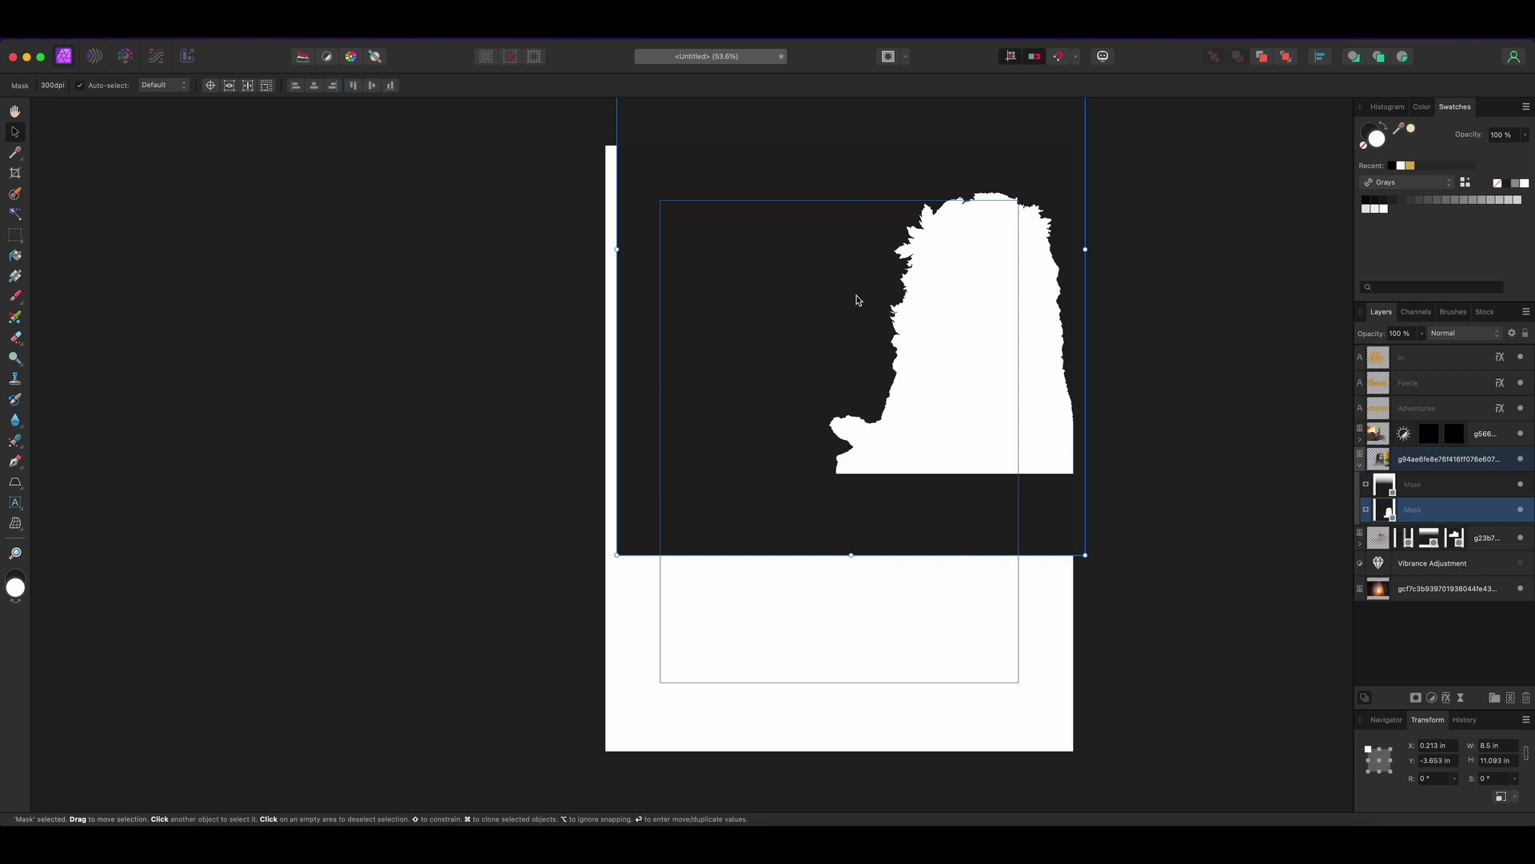
{"action": "left_click", "coordinate": [1381, 461]}
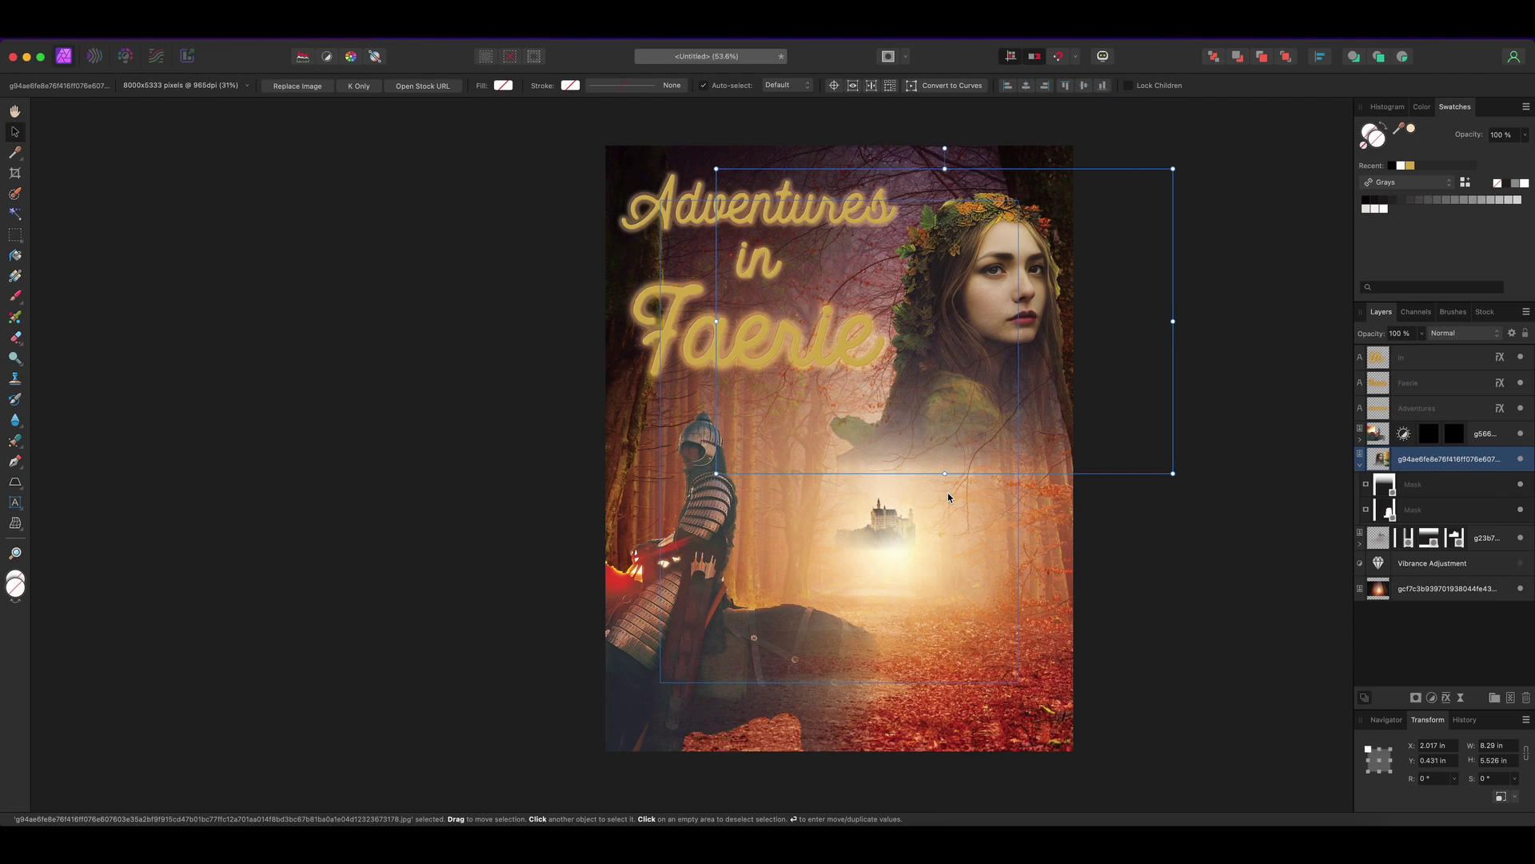
{"action": "scroll", "coordinate": [822, 498], "scroll_direction": "down", "scroll_amount": 3}
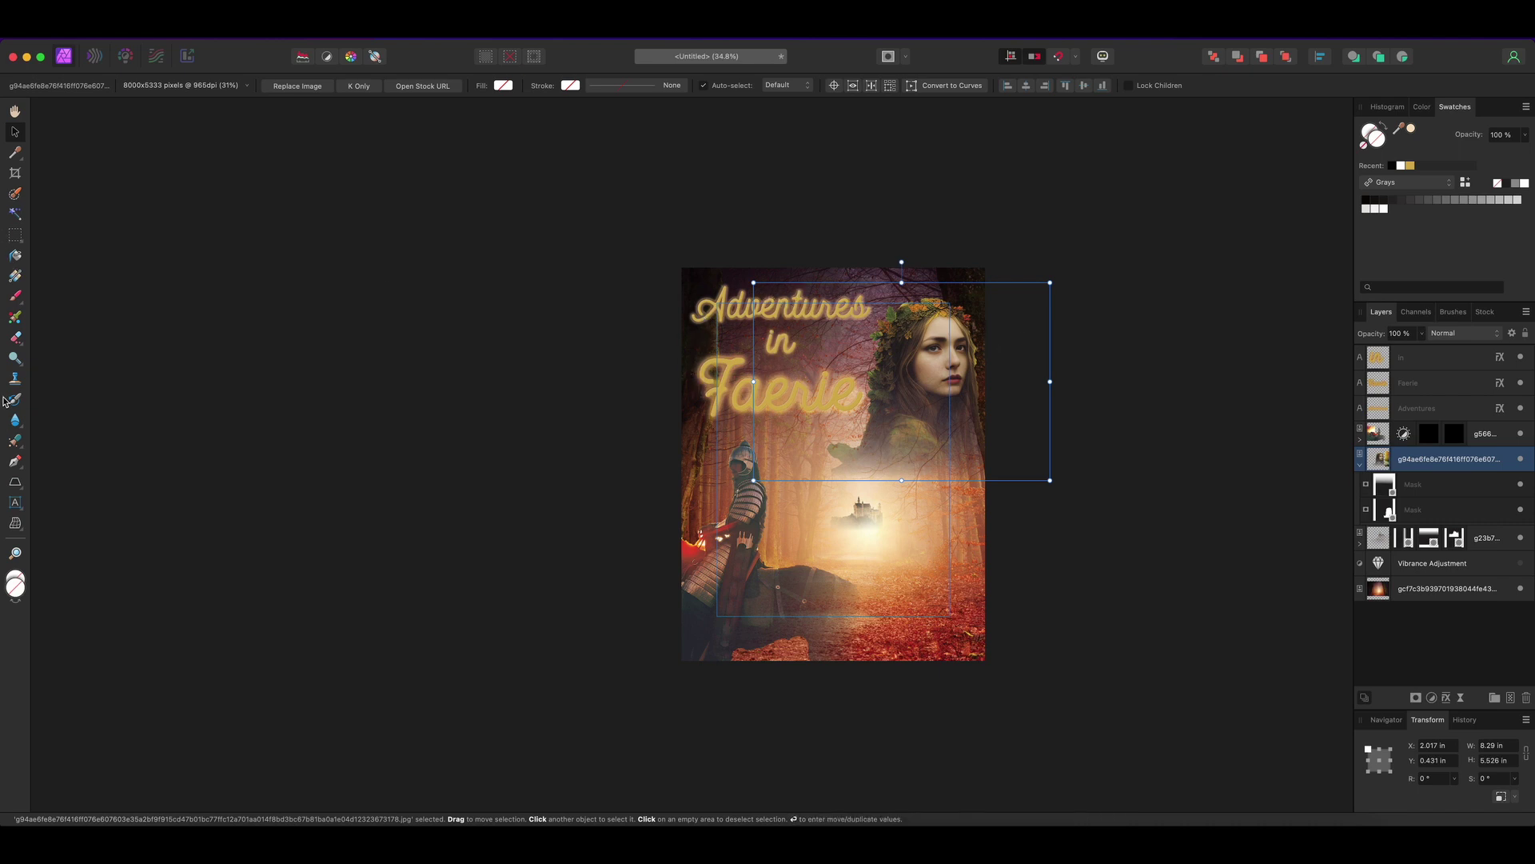
{"action": "left_click", "coordinate": [16, 484]}
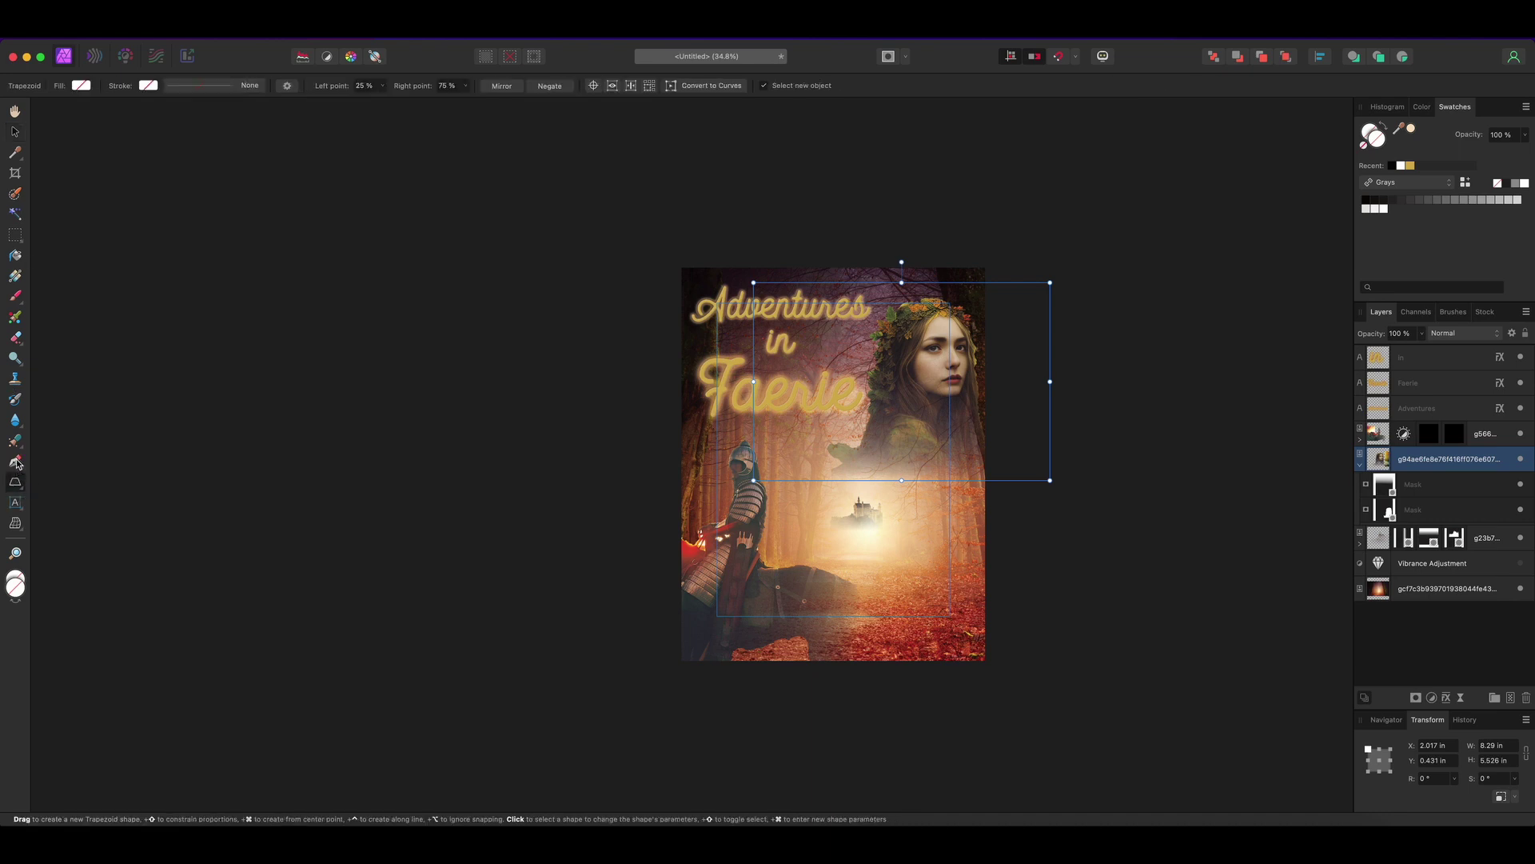
Try the Pen and Trapezoid tools, then return to Move and deselect the image on empty canvas
{"action": "left_click", "coordinate": [16, 463]}
{"action": "left_click", "coordinate": [15, 482]}
{"action": "left_click", "coordinate": [15, 132]}
{"action": "left_click", "coordinate": [483, 387]}
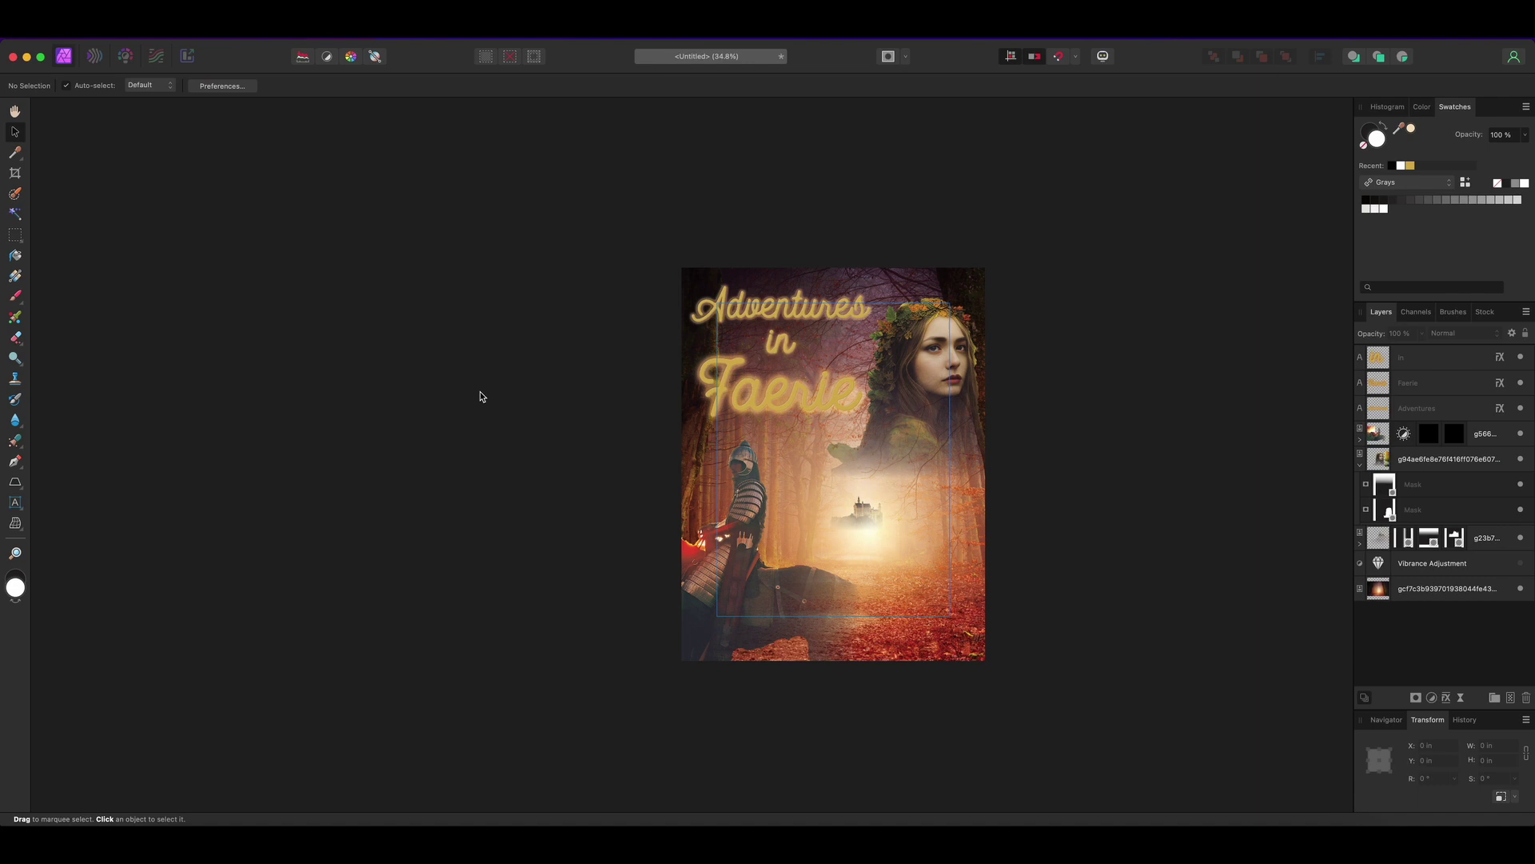